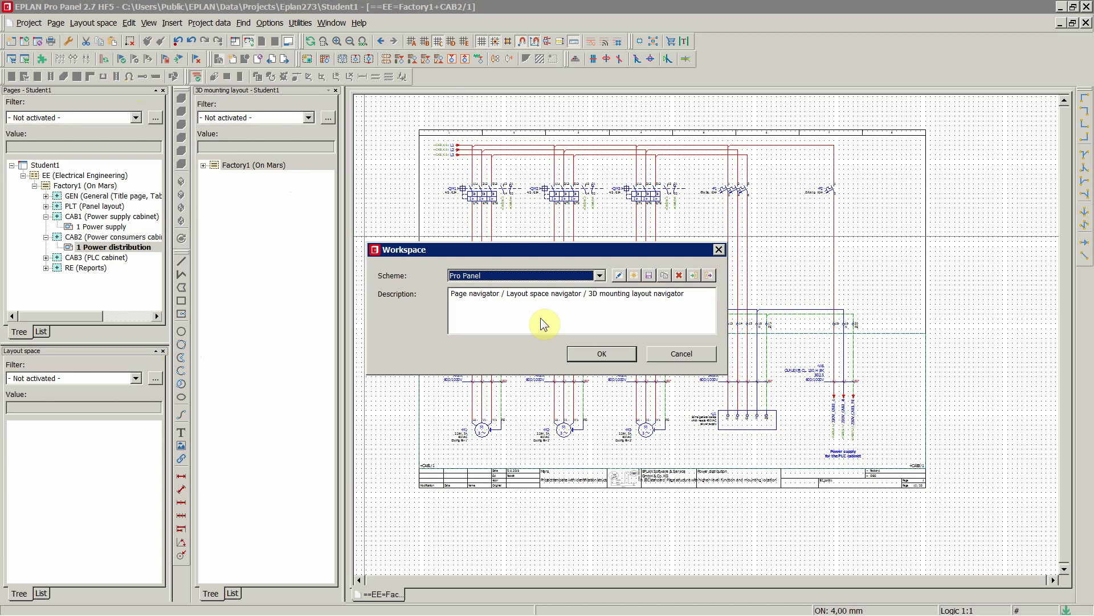
Apply the Default workspace scheme and show the Student1 project's pages in the graphical preview.
{"action": "left_click", "coordinate": [486, 277]}
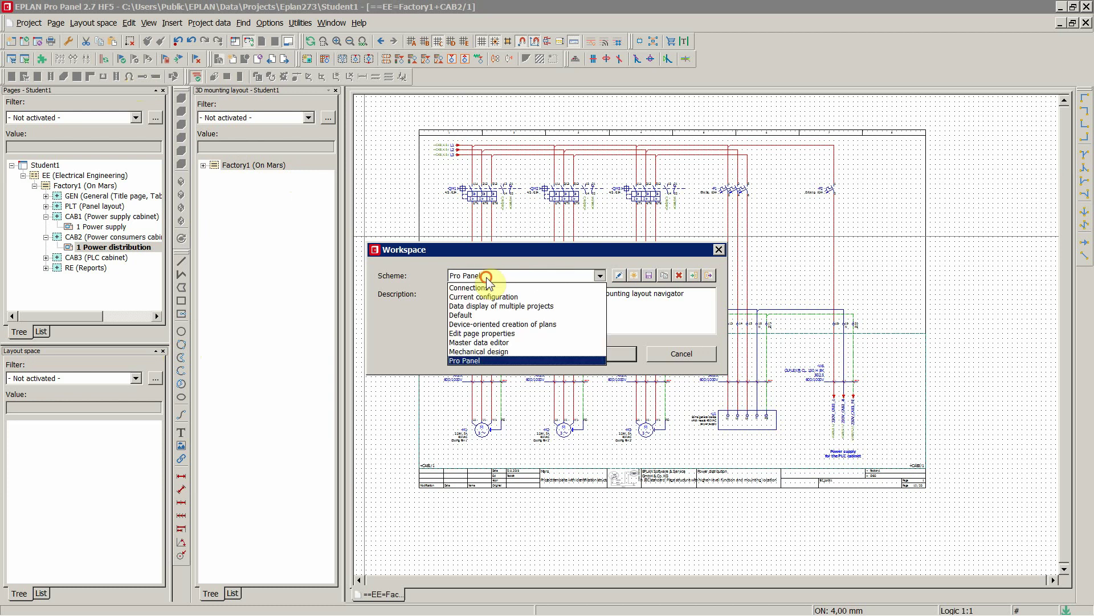
{"action": "left_click", "coordinate": [466, 315]}
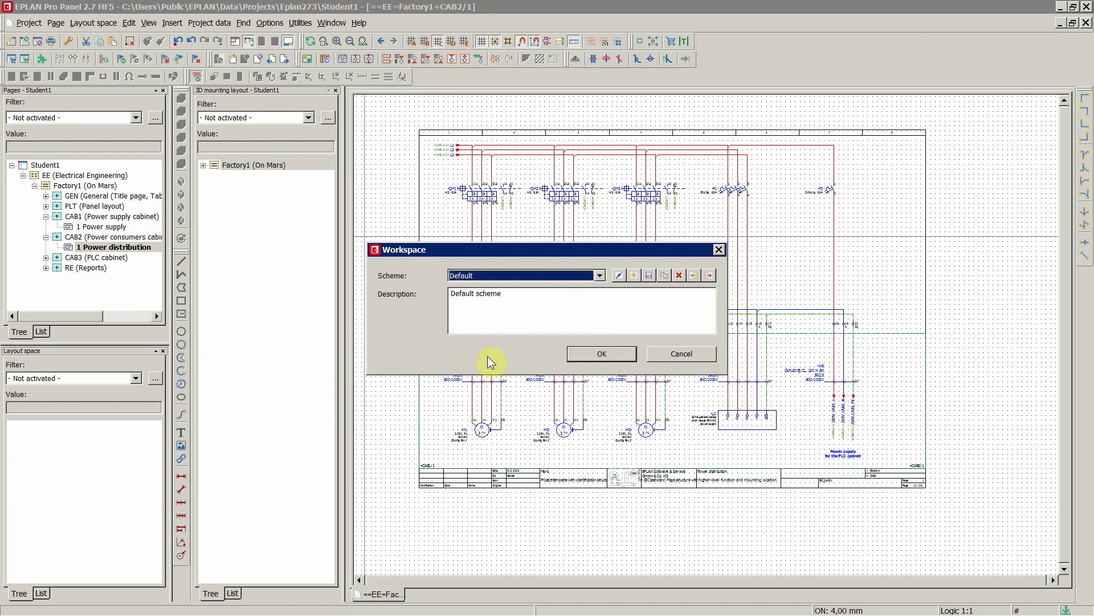
{"action": "left_click", "coordinate": [587, 353]}
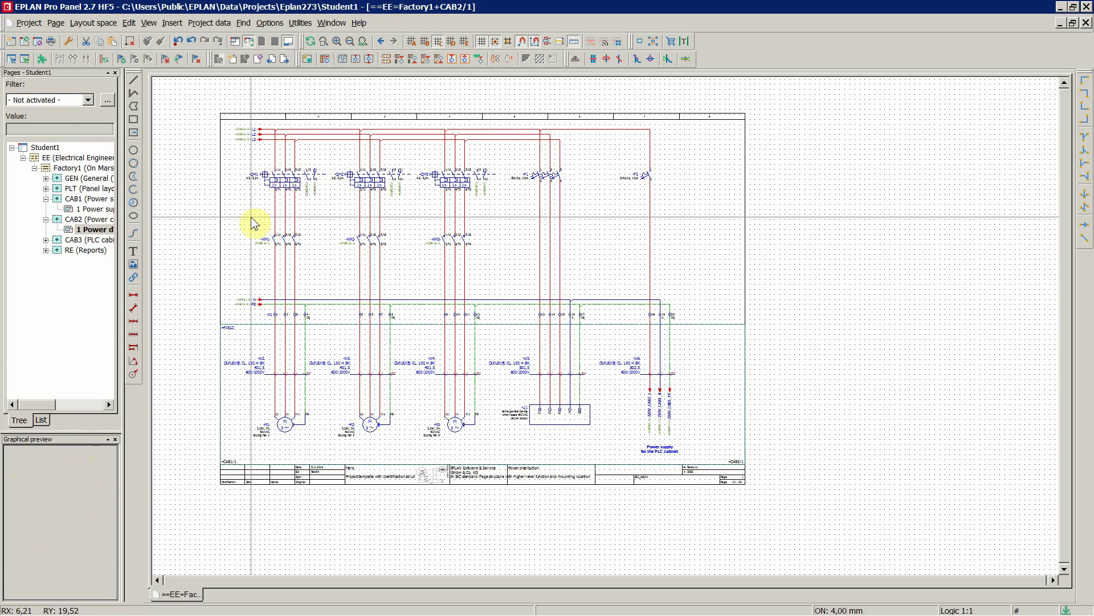
{"action": "left_click", "coordinate": [45, 149]}
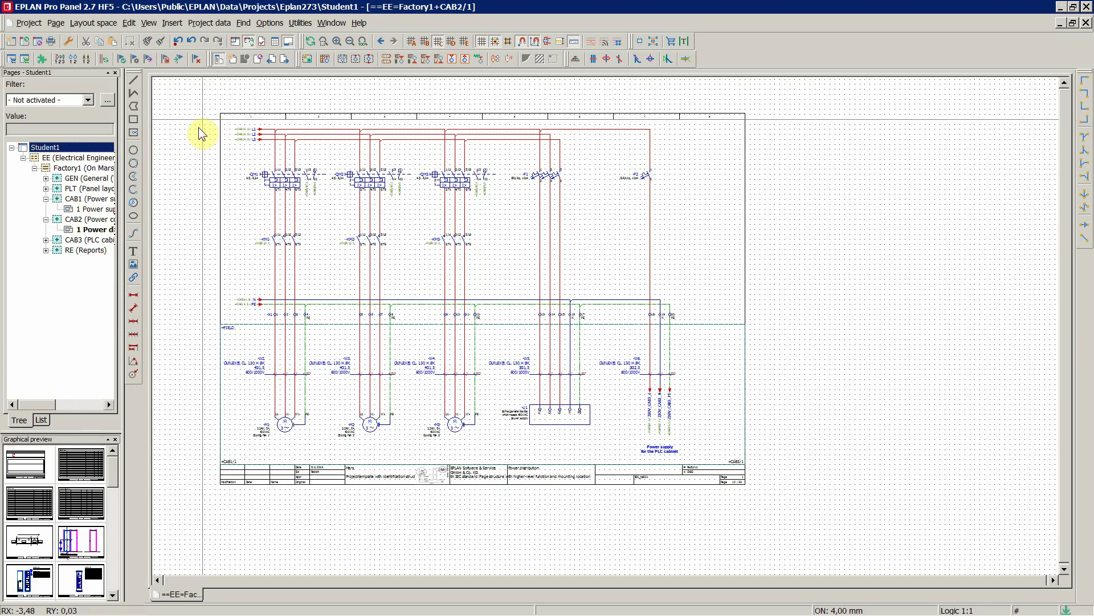
{"action": "left_click", "coordinate": [182, 219]}
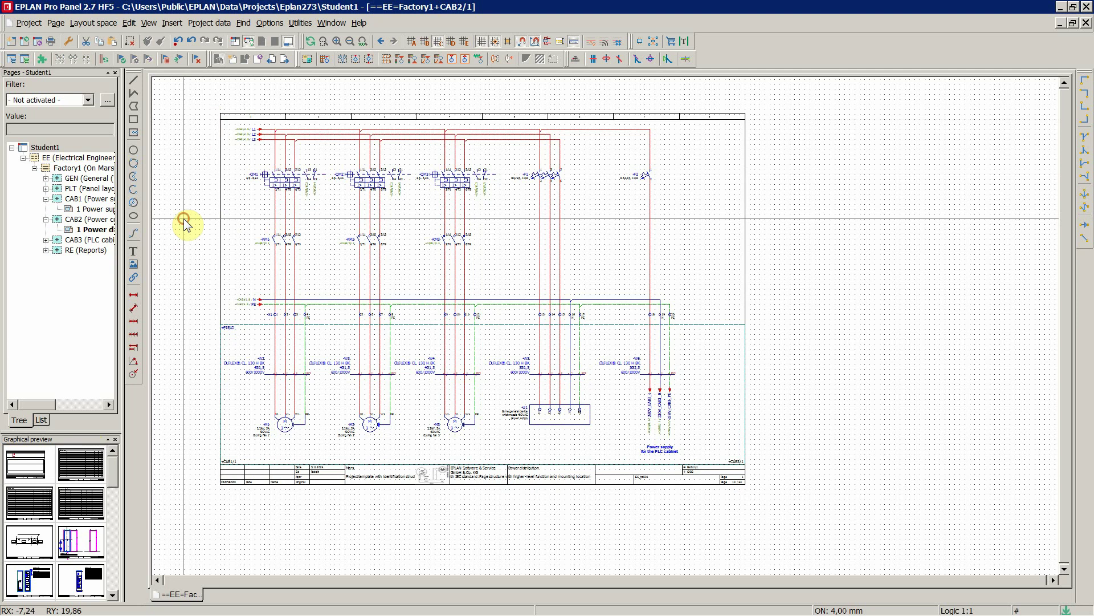
Apply the Pro Panel workspace scheme.
{"action": "left_click", "coordinate": [148, 23]}
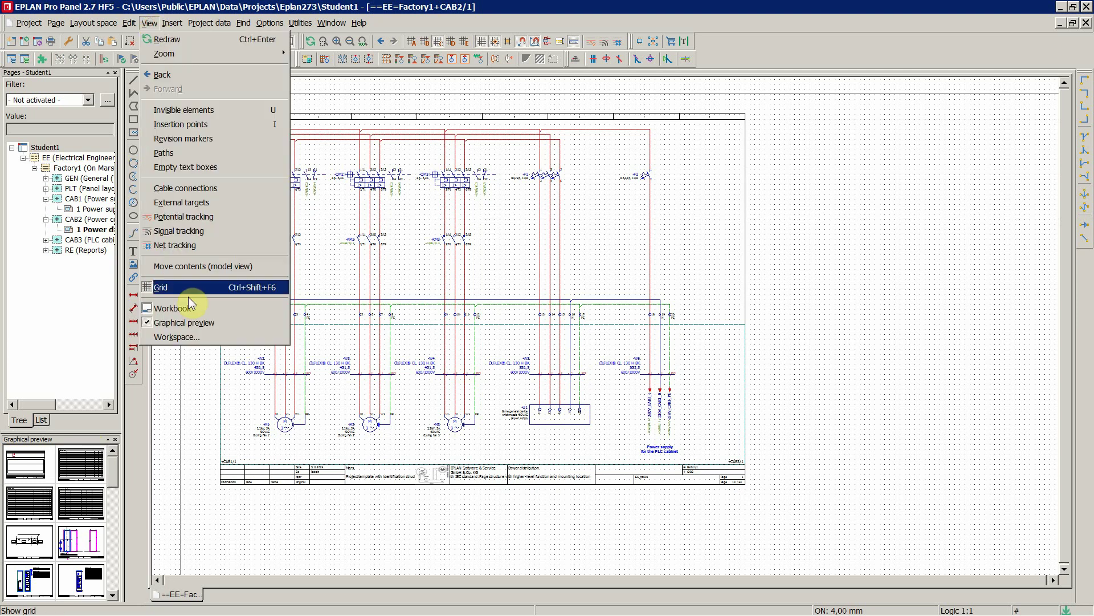
{"action": "left_click", "coordinate": [179, 334]}
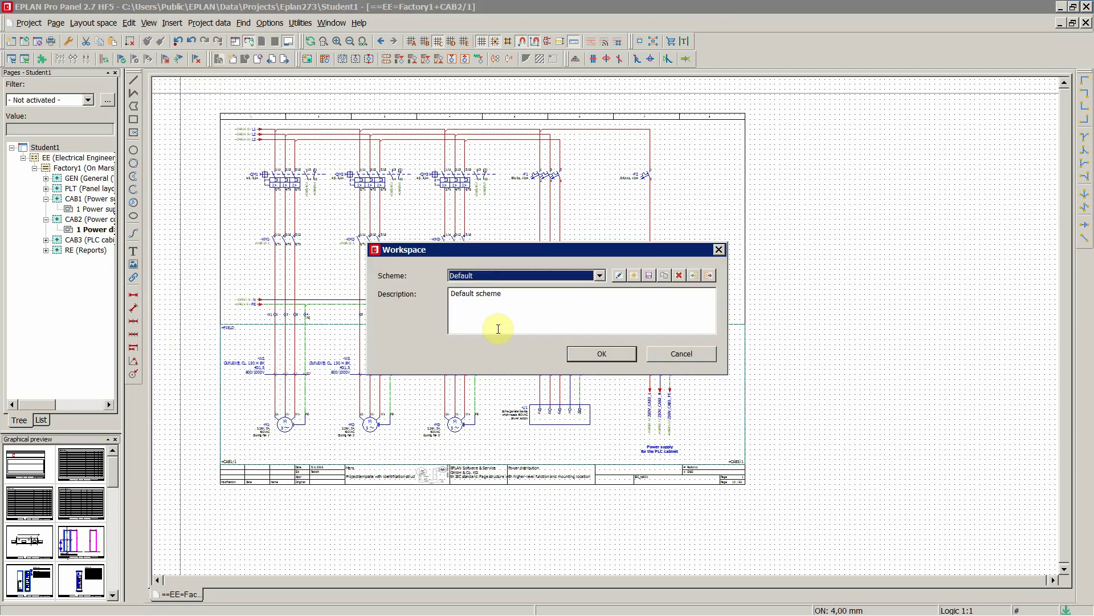
{"action": "left_click", "coordinate": [488, 275]}
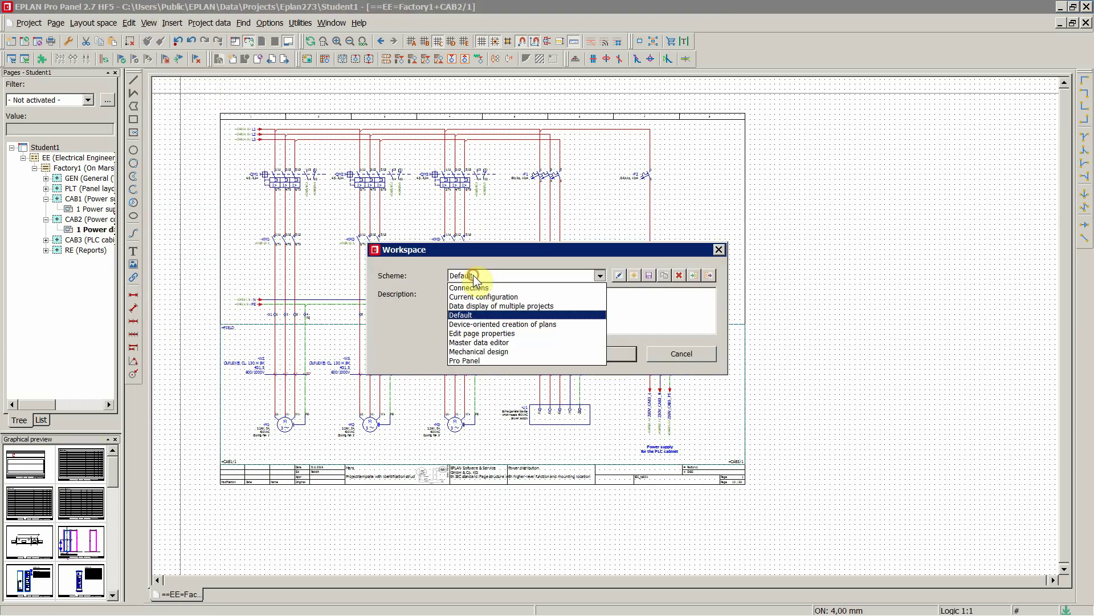
{"action": "left_click", "coordinate": [476, 359]}
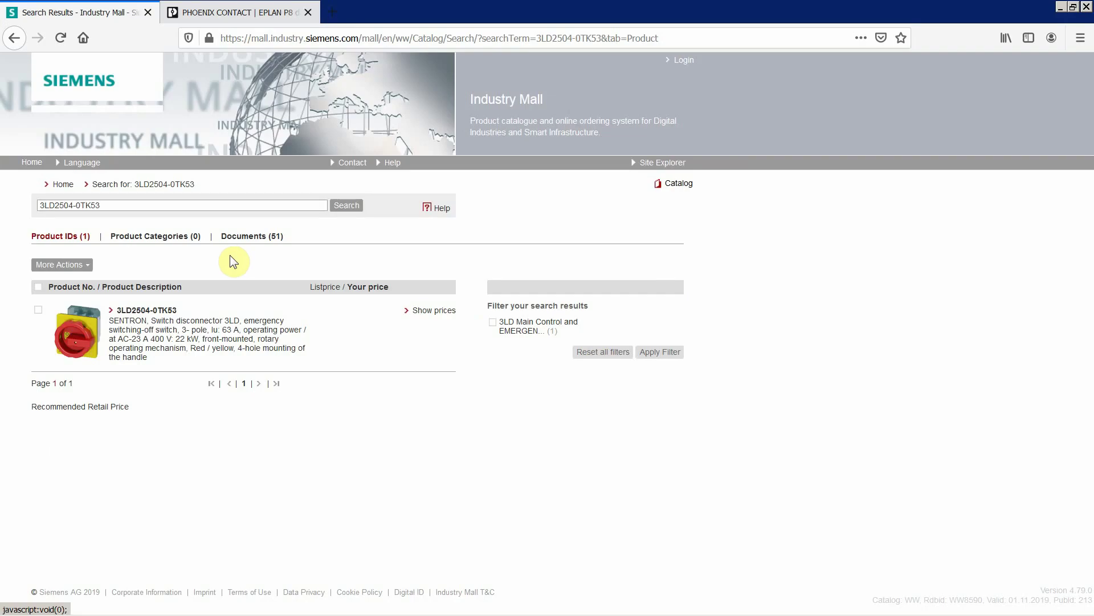
{"action": "key", "text": "alt+Tab"}
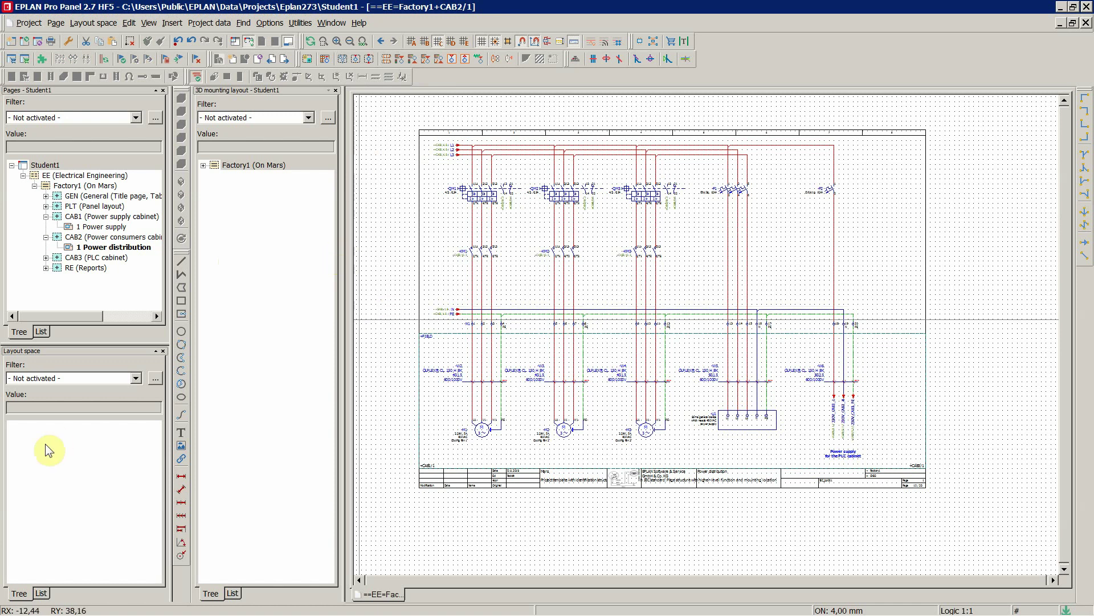
Create a new layout space in the Student1 project with the default properties.
{"action": "left_click", "coordinate": [94, 24]}
{"action": "left_click", "coordinate": [88, 61]}
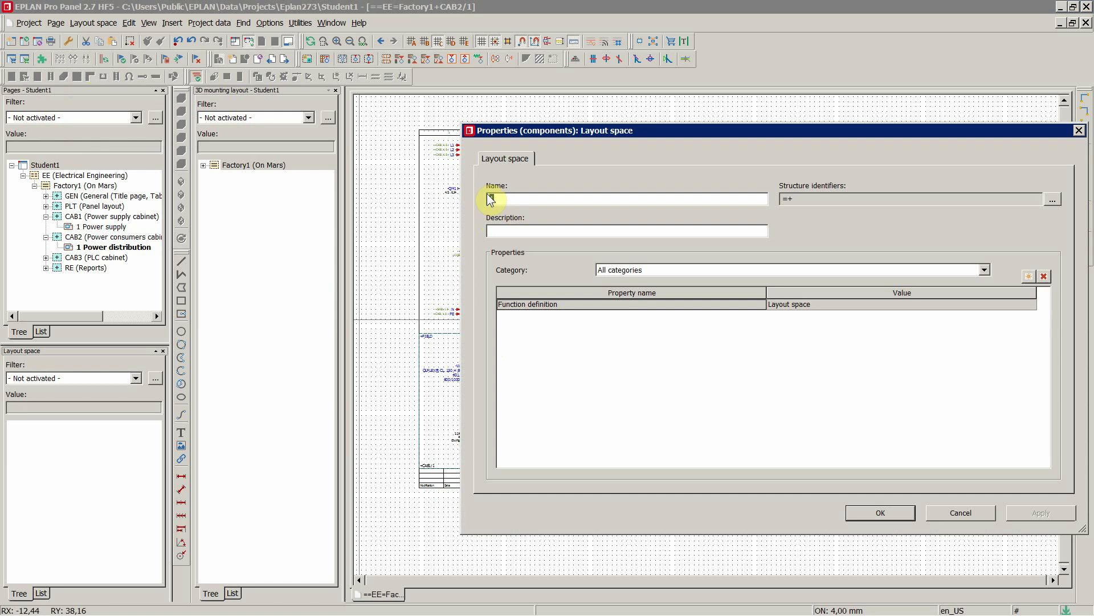
{"action": "left_click", "coordinate": [881, 512]}
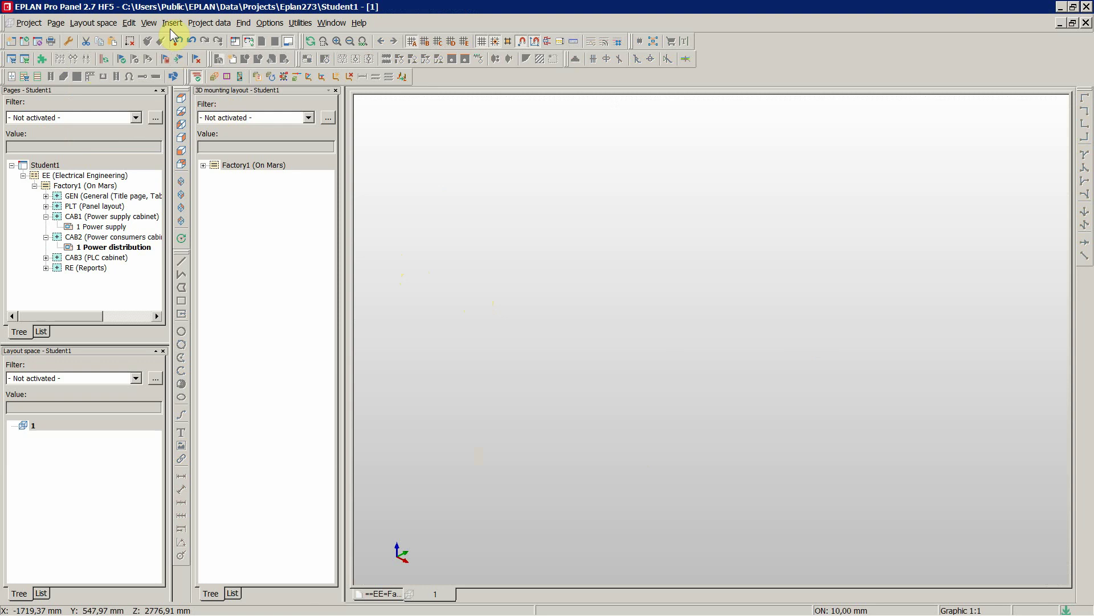
{"action": "left_click", "coordinate": [149, 22]}
{"action": "left_click", "coordinate": [89, 22]}
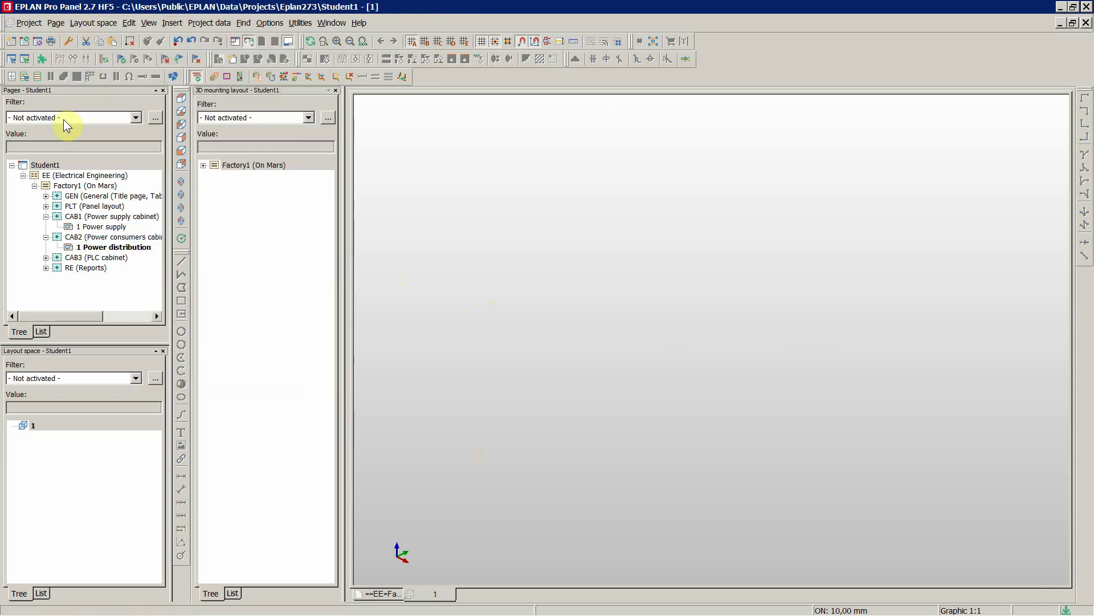
{"action": "left_click", "coordinate": [11, 76]}
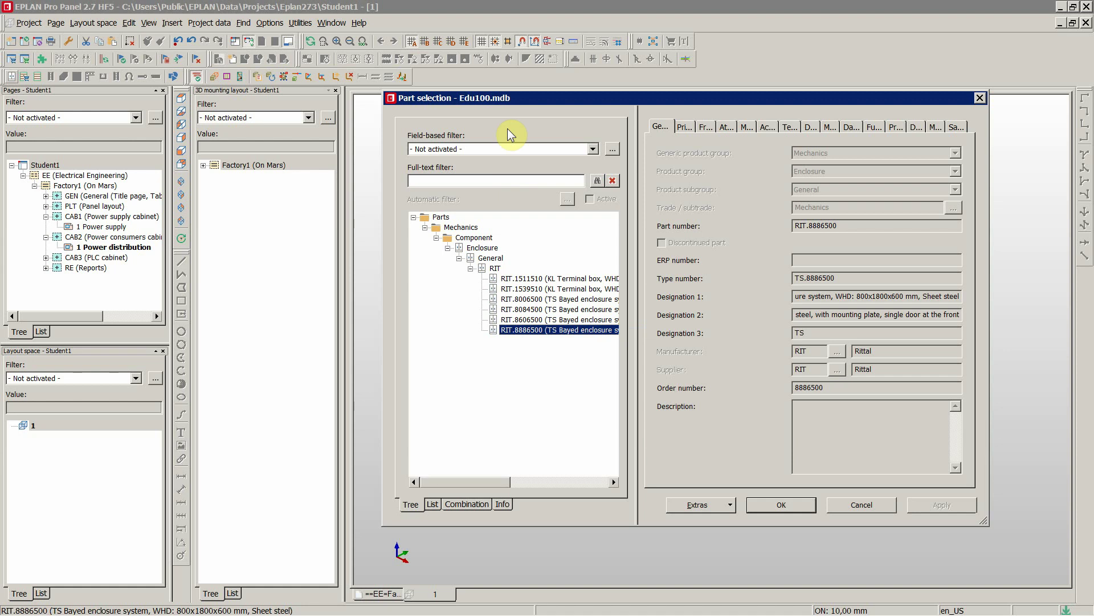
{"action": "left_click", "coordinate": [860, 505]}
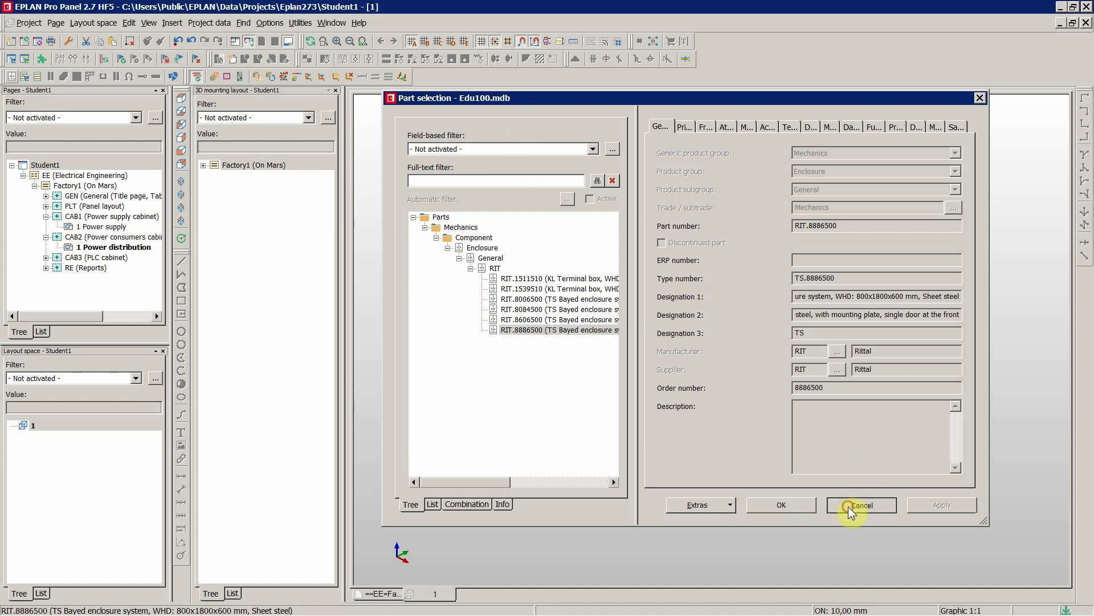
Set the Access parts database to ESS_part001.mdb in the parts management settings and close parts management.
{"action": "left_click", "coordinate": [300, 23]}
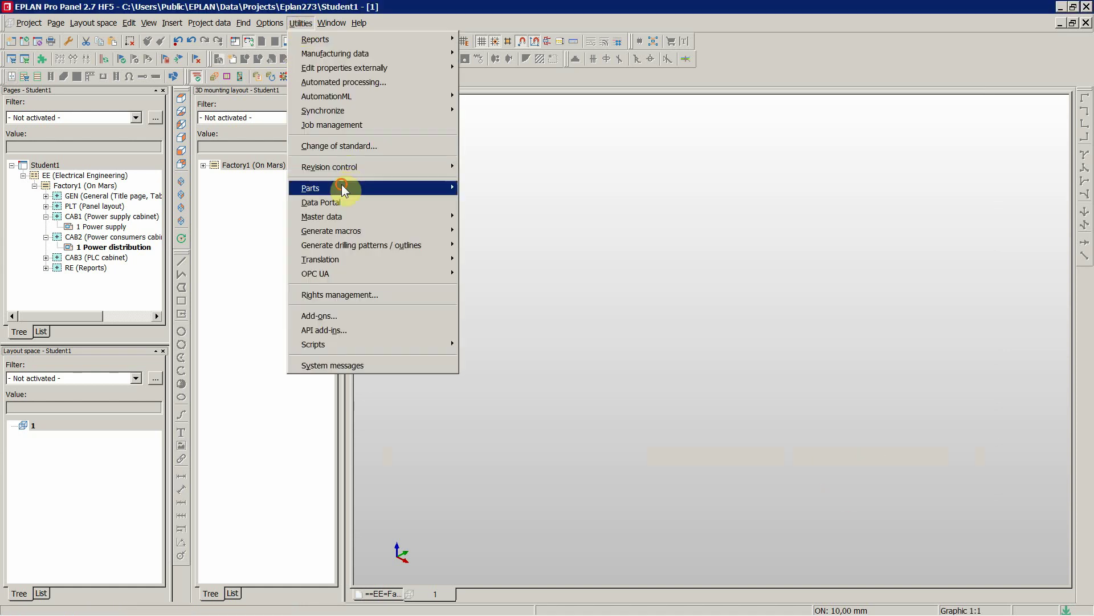
{"action": "mouse_move", "coordinate": [341, 187]}
{"action": "left_click", "coordinate": [492, 189]}
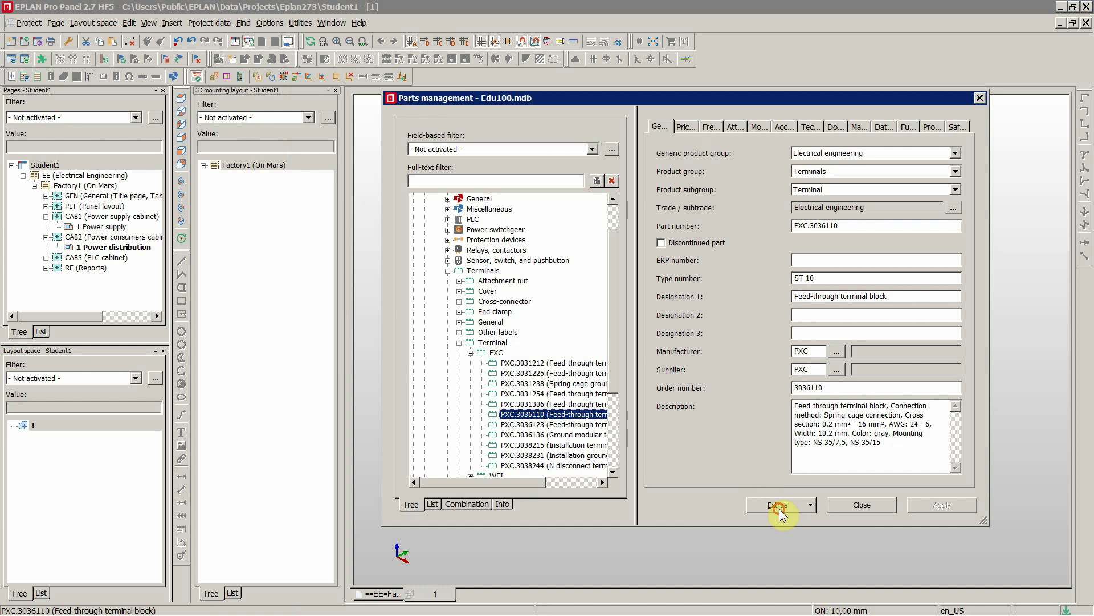
{"action": "left_click", "coordinate": [780, 506]}
{"action": "left_click", "coordinate": [780, 507]}
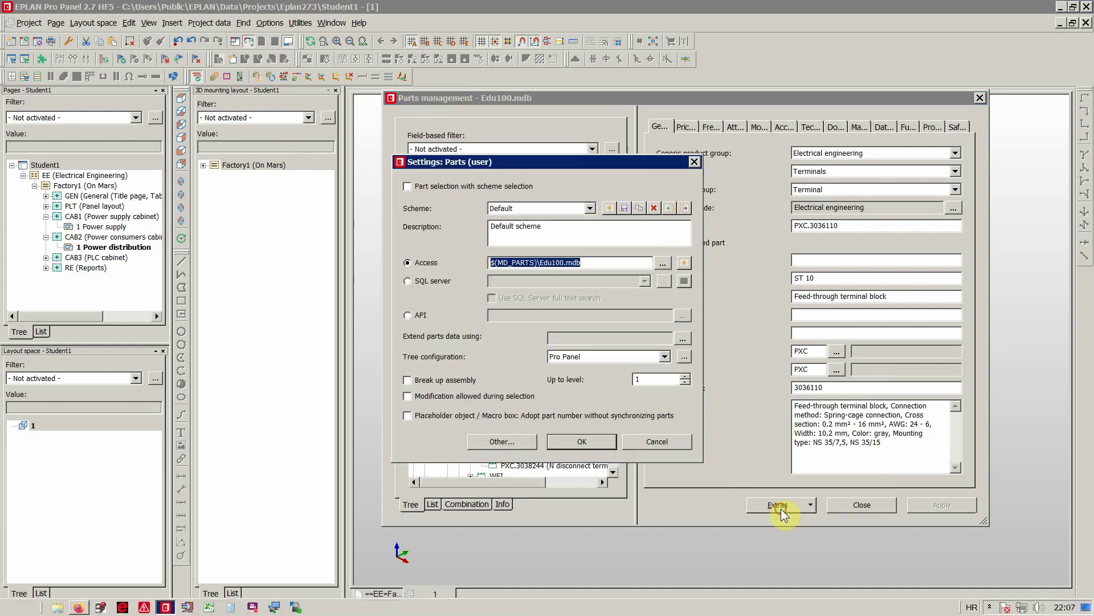
{"action": "left_click", "coordinate": [662, 262]}
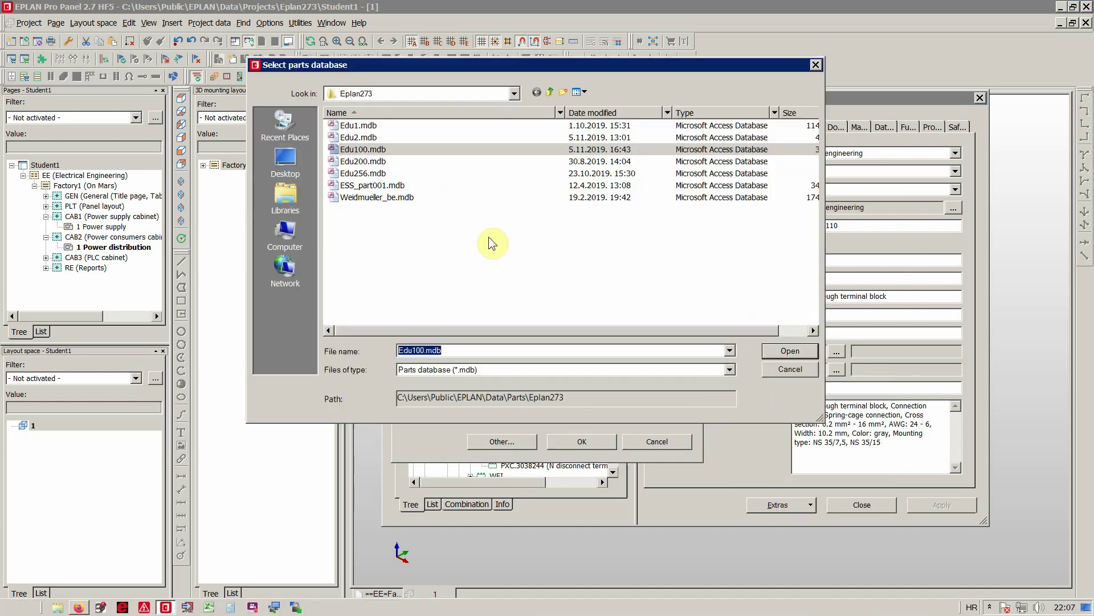
{"action": "left_click", "coordinate": [370, 185]}
{"action": "double_click", "coordinate": [371, 185]}
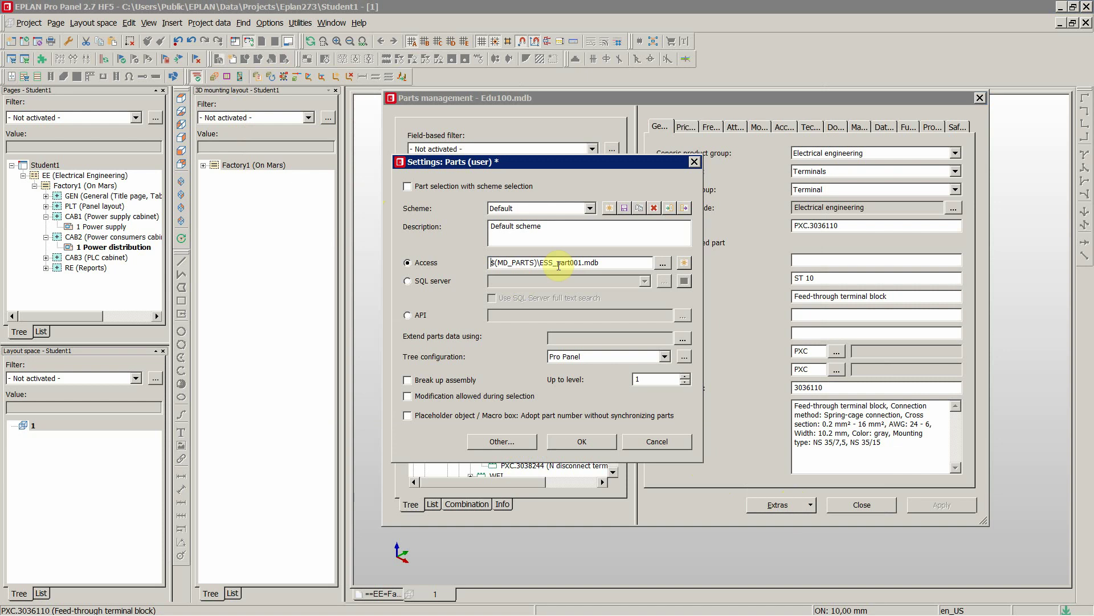
{"action": "left_click", "coordinate": [582, 442]}
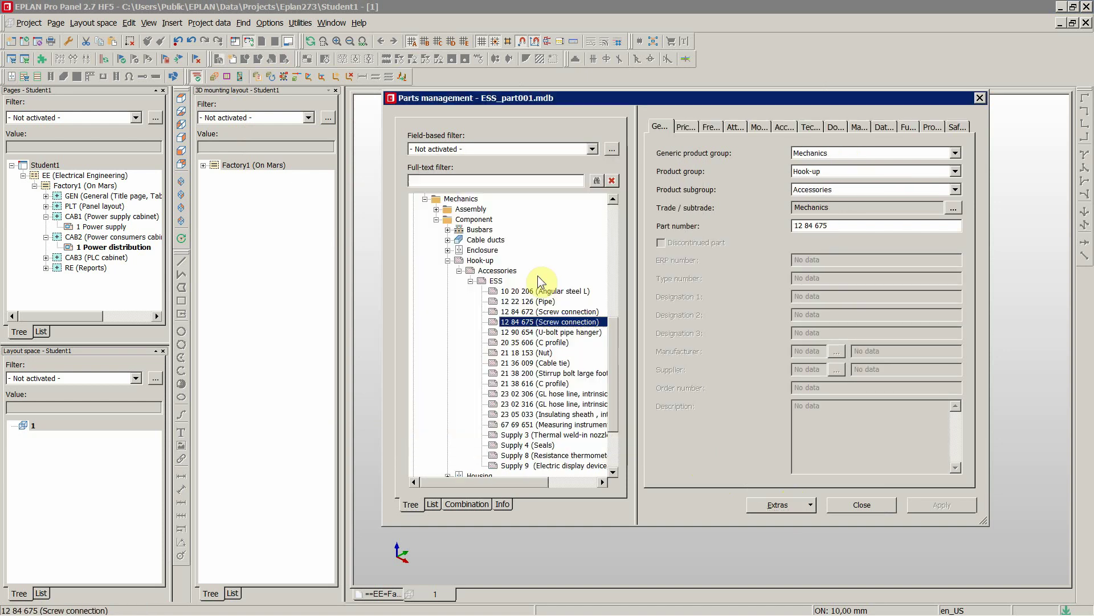
{"action": "left_click", "coordinate": [861, 504]}
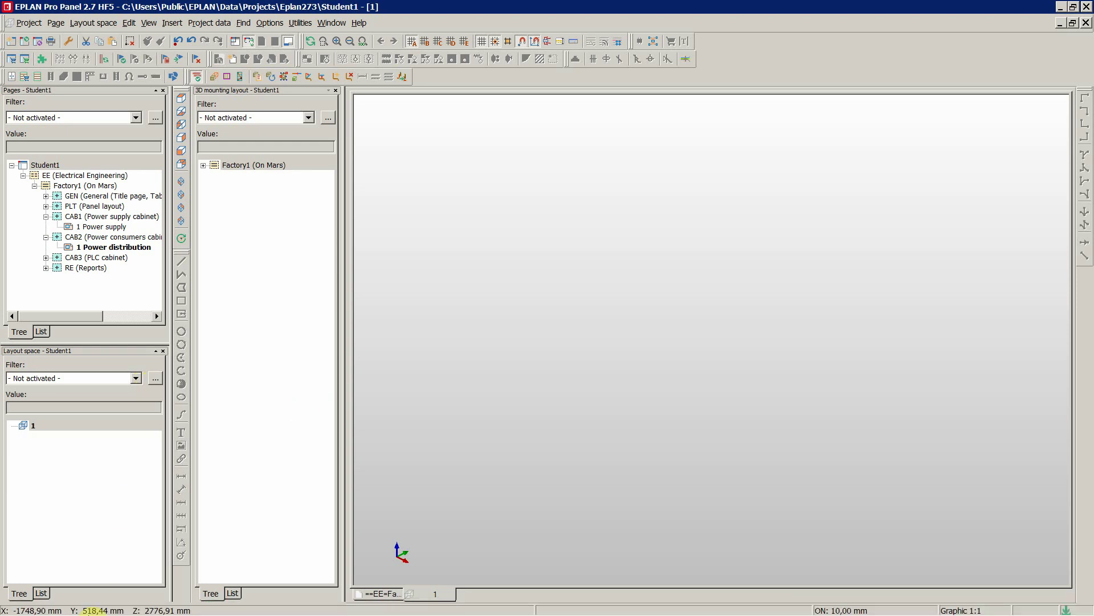
Switch to the browser and view the EPLAN macro of Siemens product 3LD2504-0TK53 and Phoenix Contact's EPLAN P8 data manager.
{"action": "left_click", "coordinate": [81, 607]}
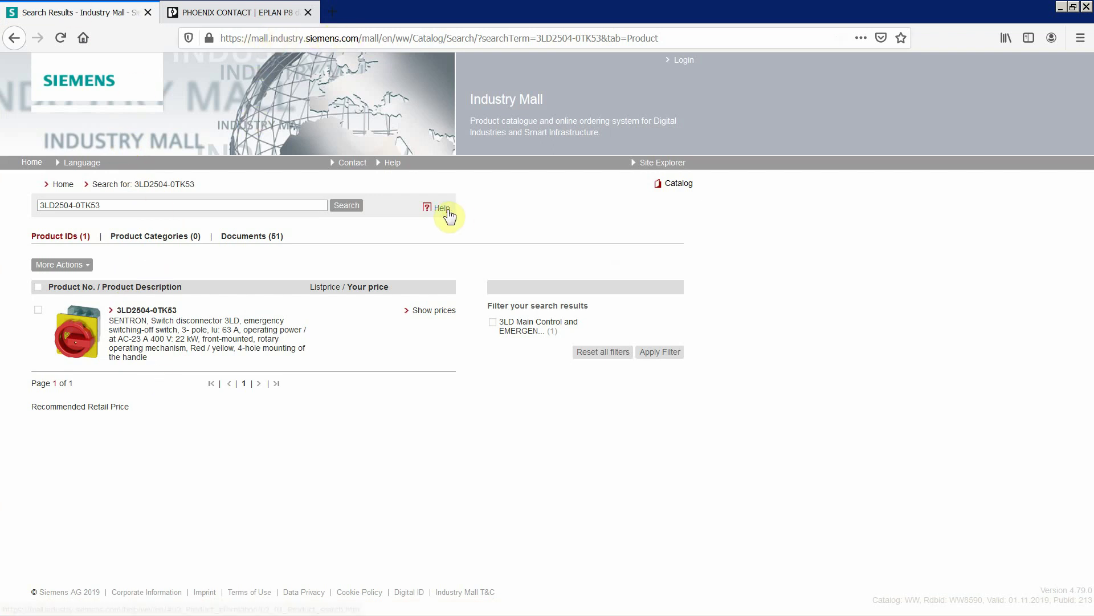
{"action": "left_click", "coordinate": [112, 206]}
{"action": "left_click_drag", "start_coordinate": [112, 205], "coordinate": [26, 205]}
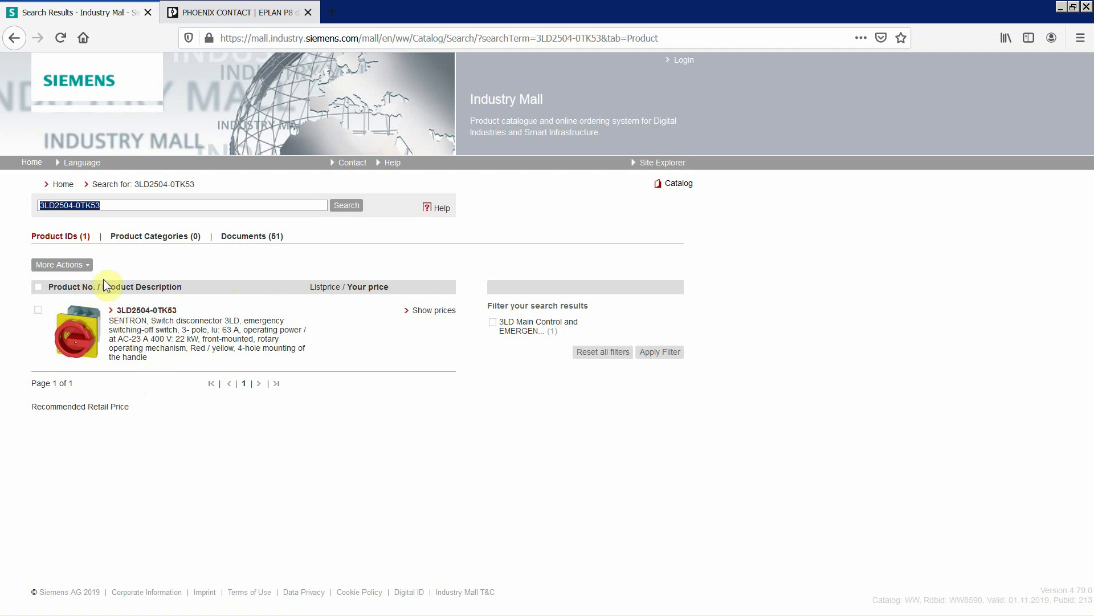
{"action": "left_click", "coordinate": [133, 313]}
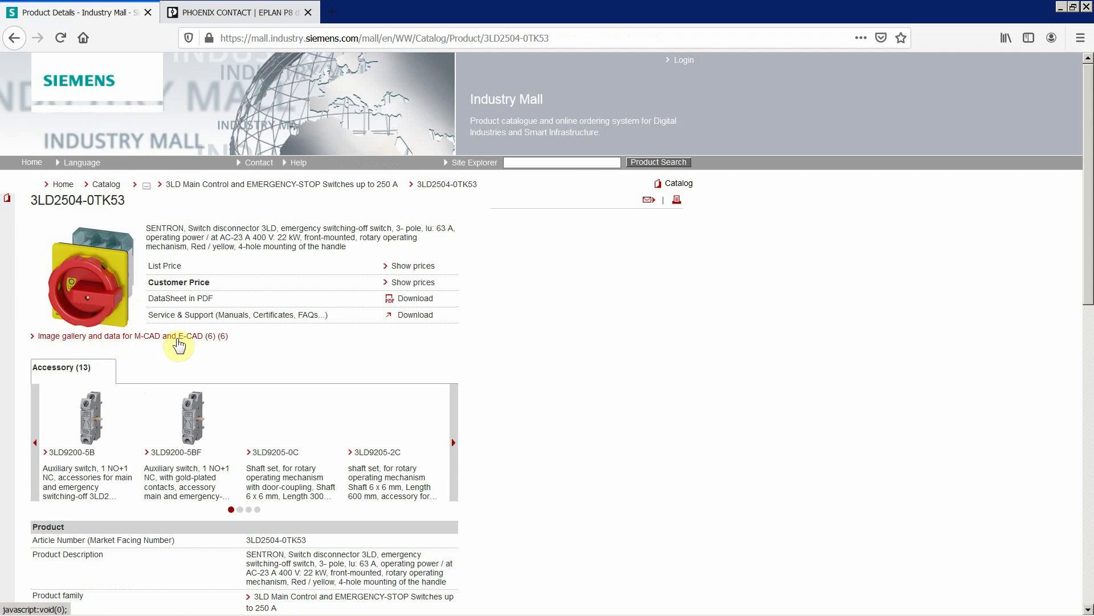
{"action": "left_click", "coordinate": [204, 342]}
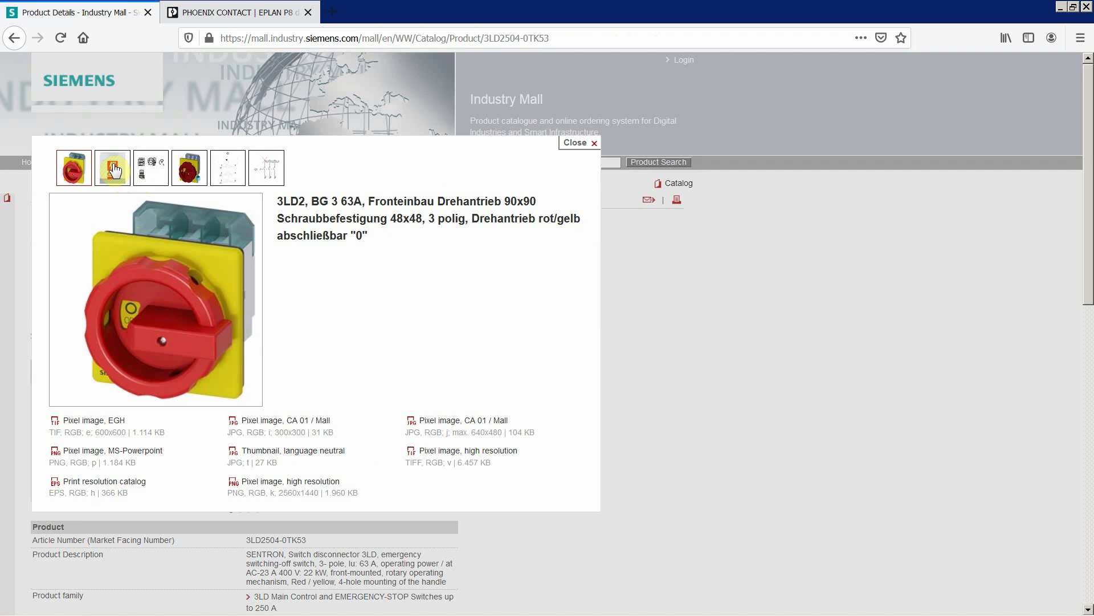
{"action": "left_click", "coordinate": [113, 168]}
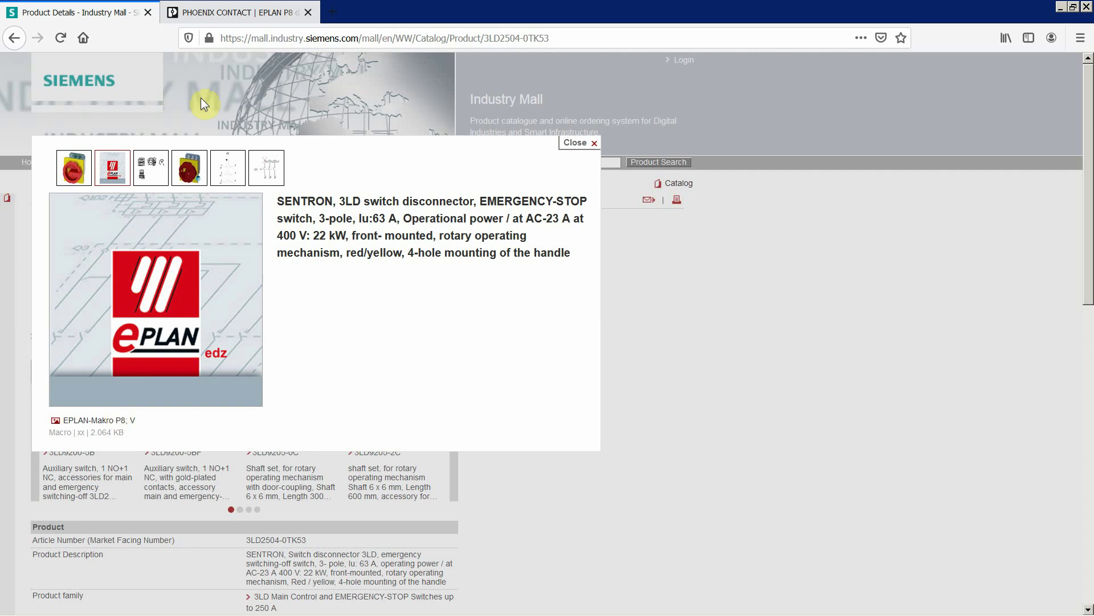
{"action": "left_click", "coordinate": [231, 15]}
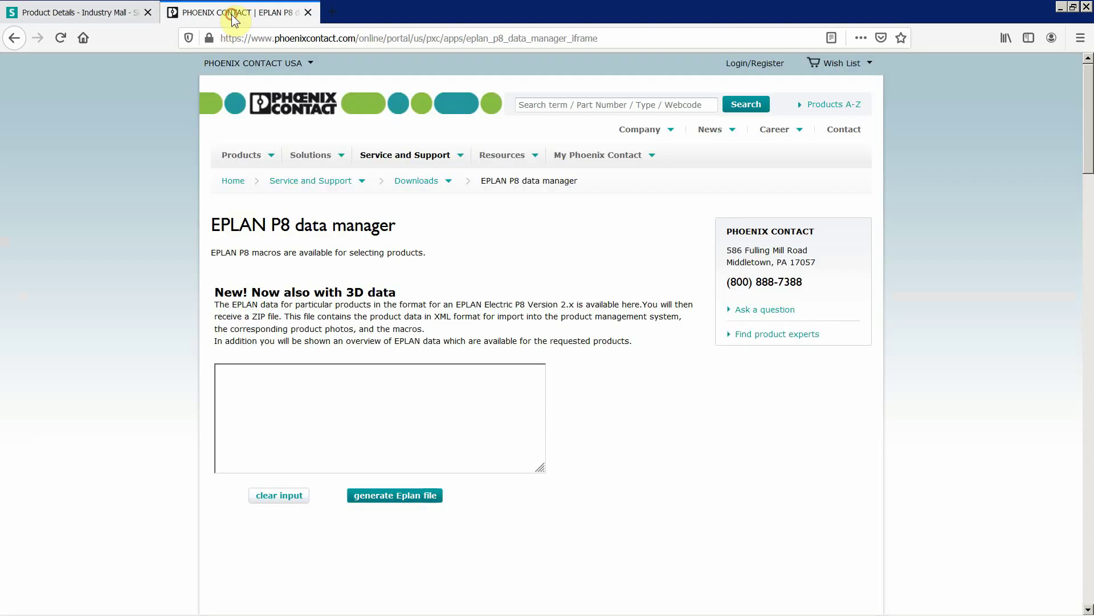
{"action": "left_click", "coordinate": [314, 406]}
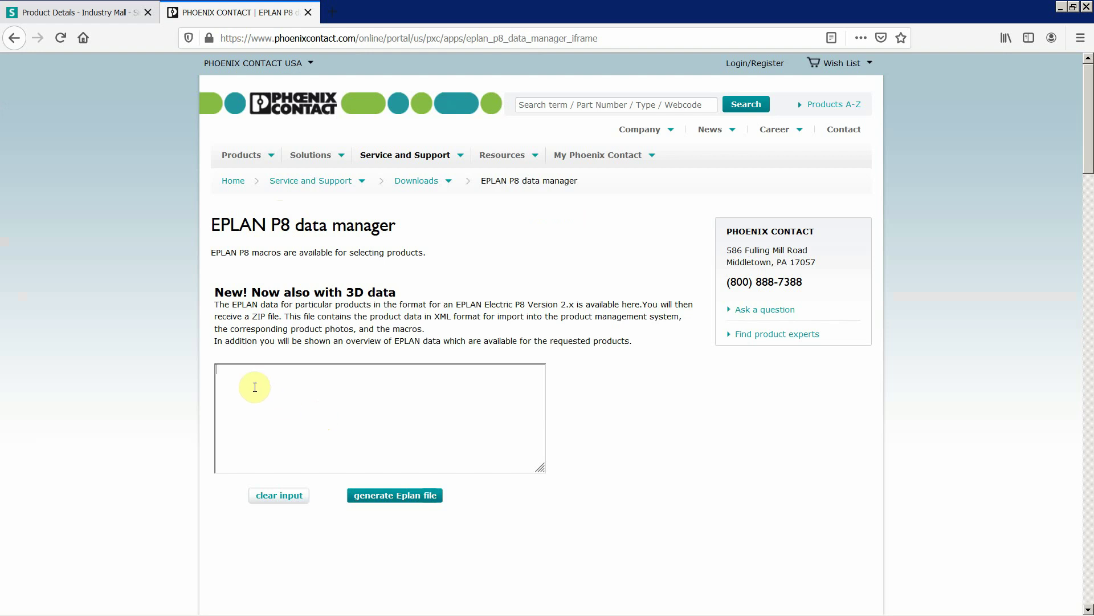
Switch to EPLAN Pro Panel and open parts management.
{"action": "left_click", "coordinate": [165, 607]}
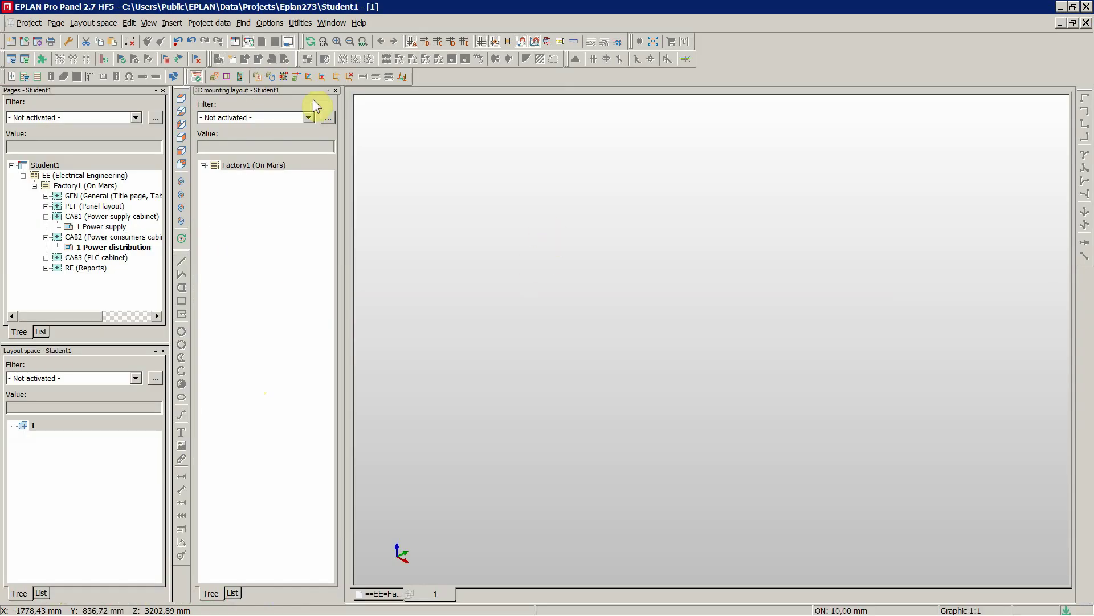
{"action": "left_click", "coordinate": [301, 24]}
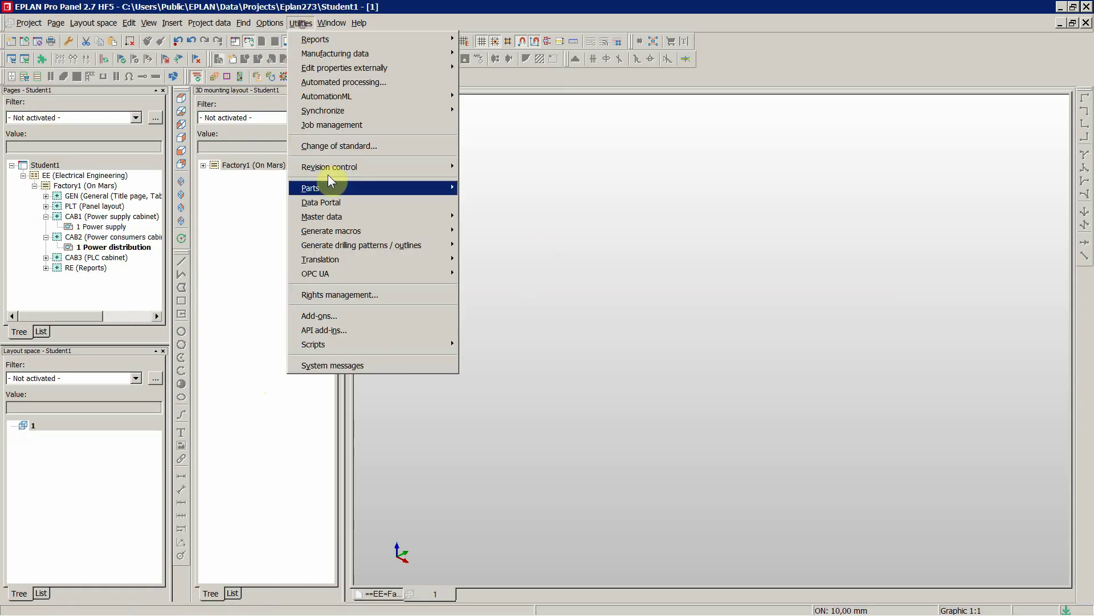
{"action": "mouse_move", "coordinate": [316, 188]}
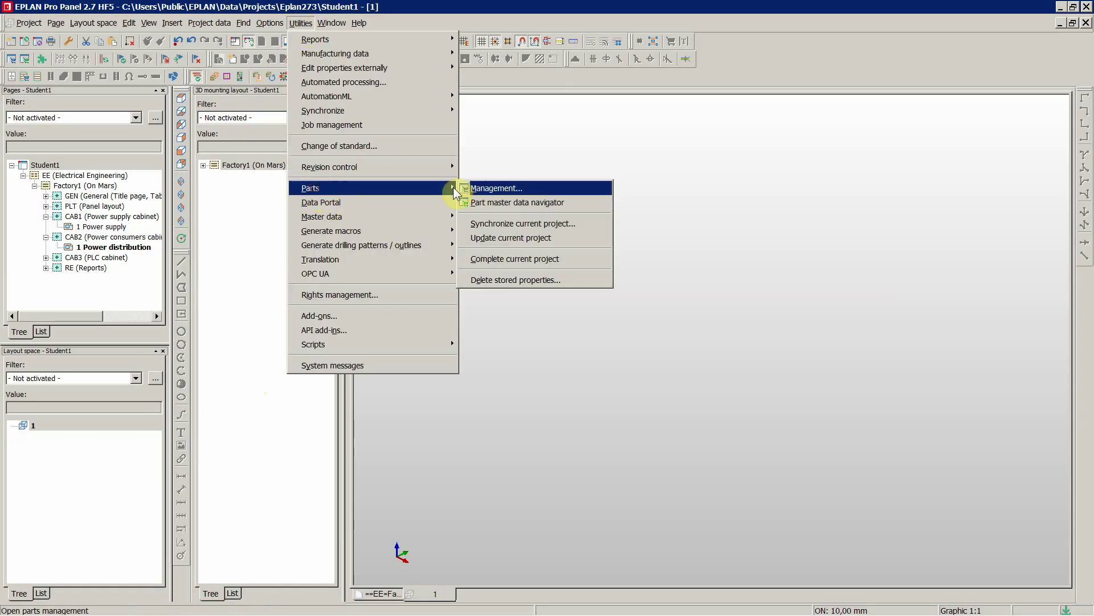
{"action": "left_click", "coordinate": [488, 188]}
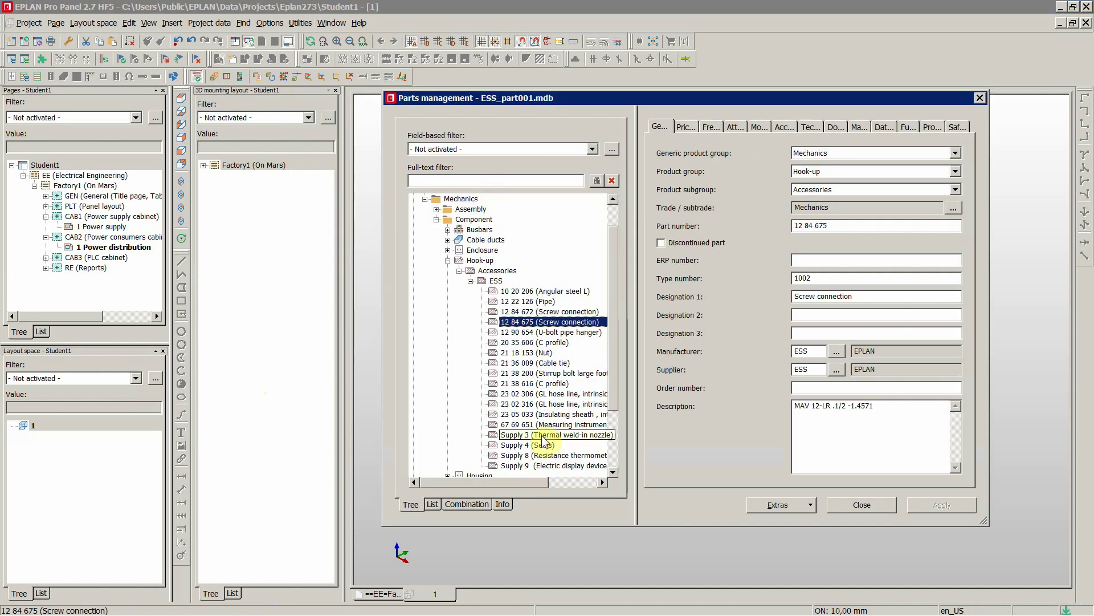
Select the Phoenix Contact part PXC.0270018 among the terminals in the electrical engineering components.
{"action": "double_click", "coordinate": [480, 261]}
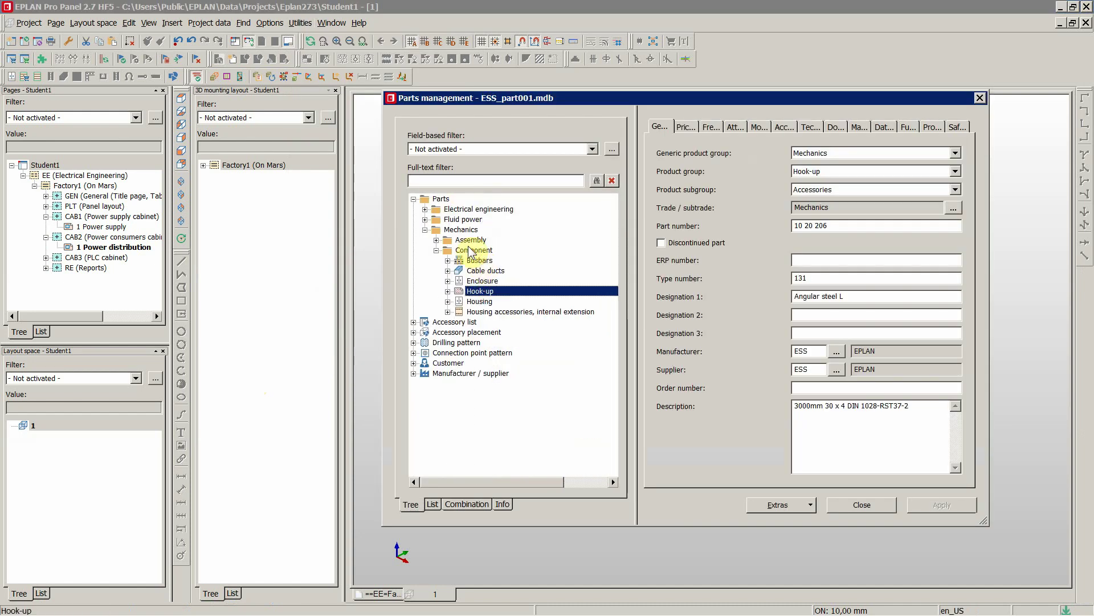
{"action": "left_click", "coordinate": [425, 209]}
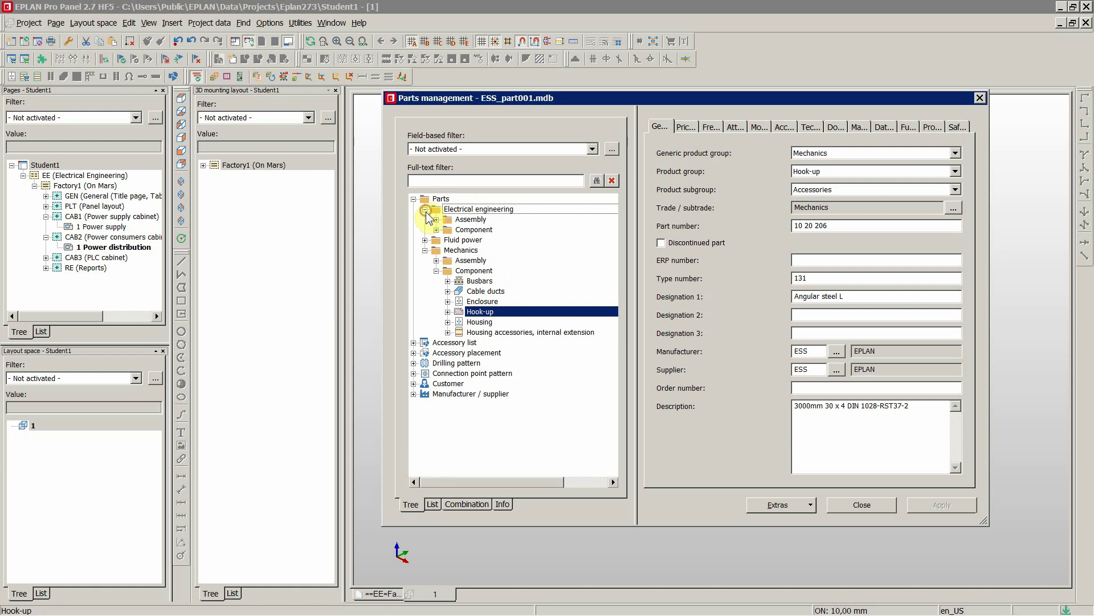
{"action": "left_click", "coordinate": [437, 229]}
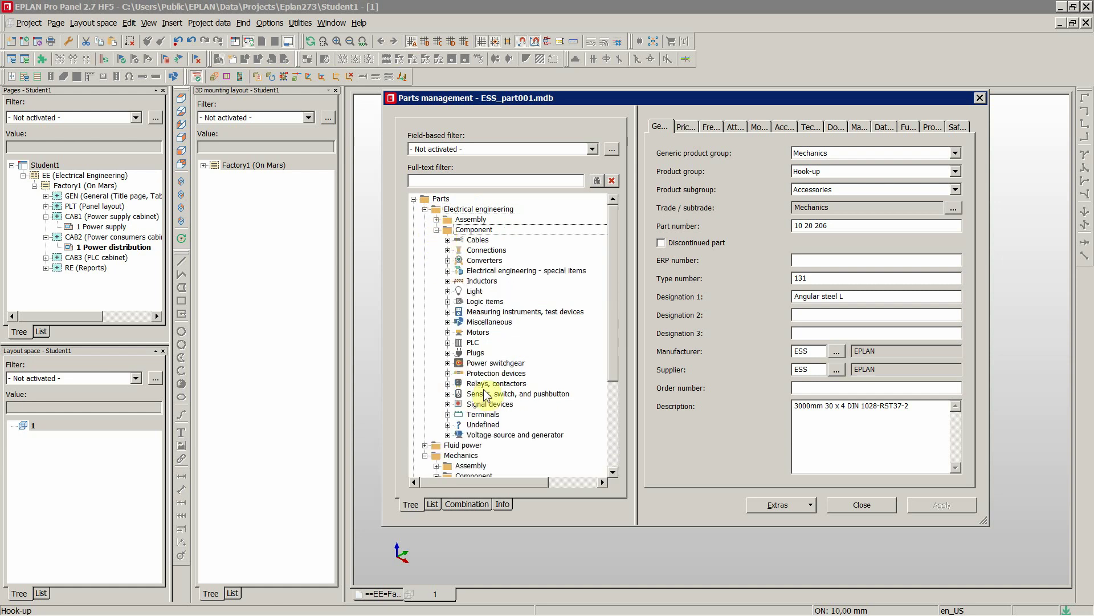
{"action": "double_click", "coordinate": [482, 414]}
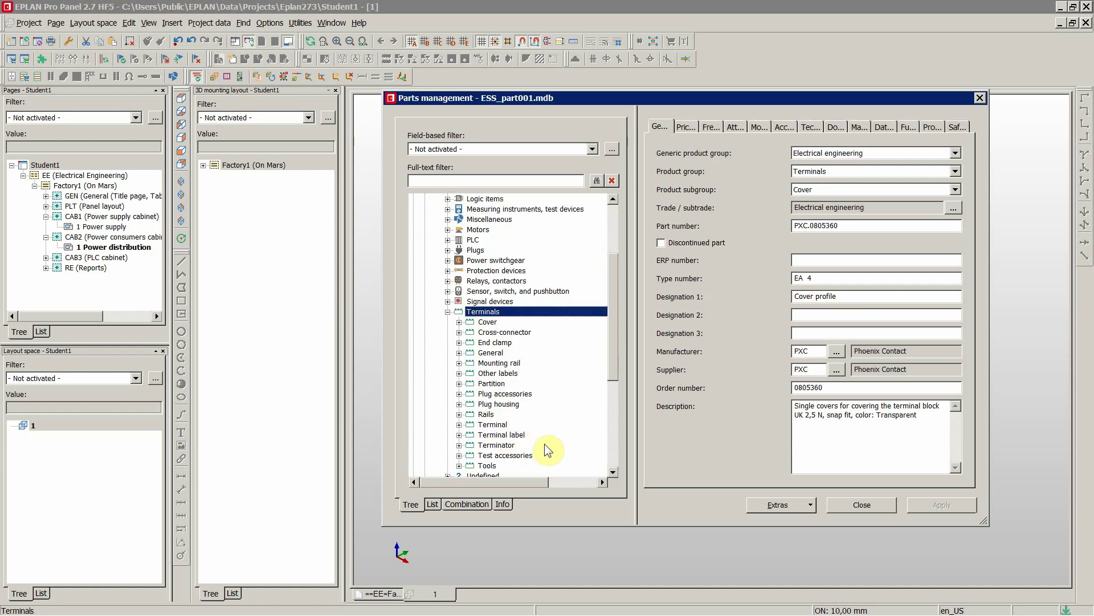
{"action": "scroll", "coordinate": [545, 444], "scroll_direction": "down", "scroll_amount": 2}
{"action": "double_click", "coordinate": [492, 373]}
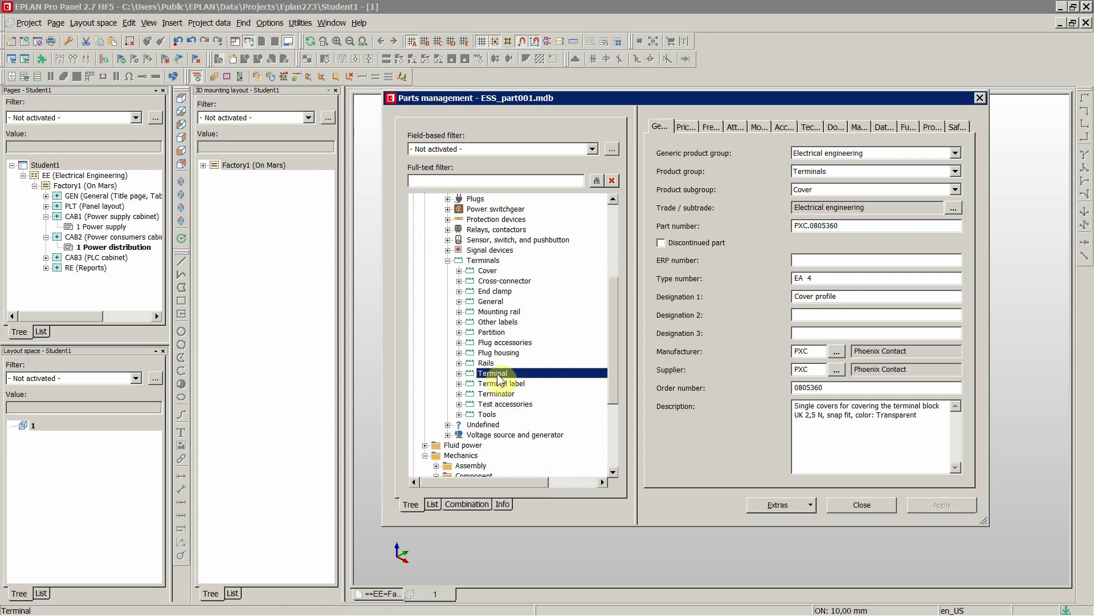
{"action": "double_click", "coordinate": [495, 384]}
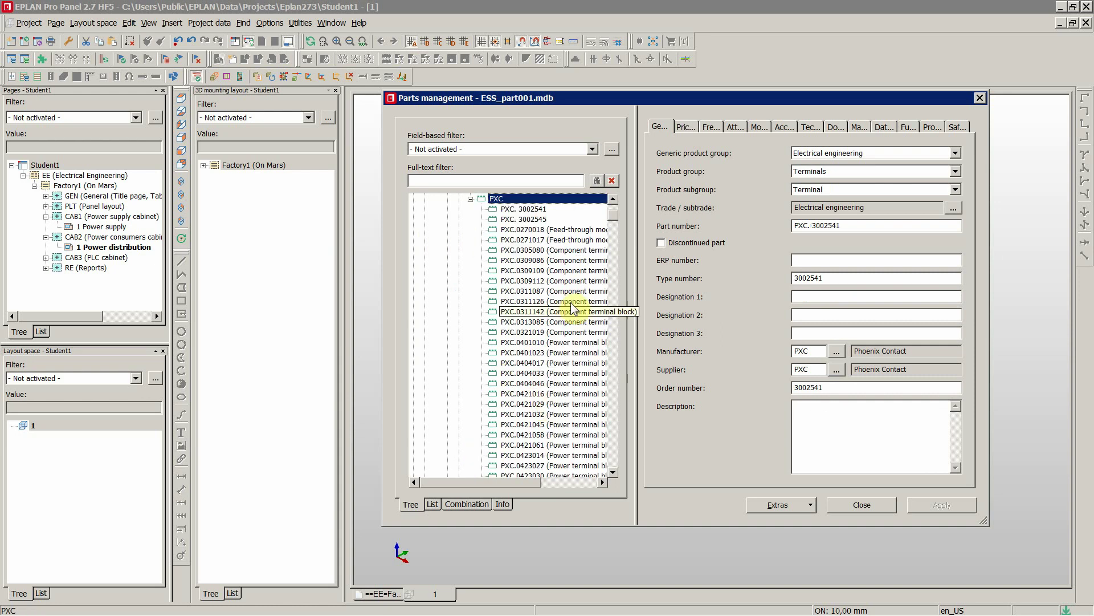
{"action": "left_click", "coordinate": [546, 230]}
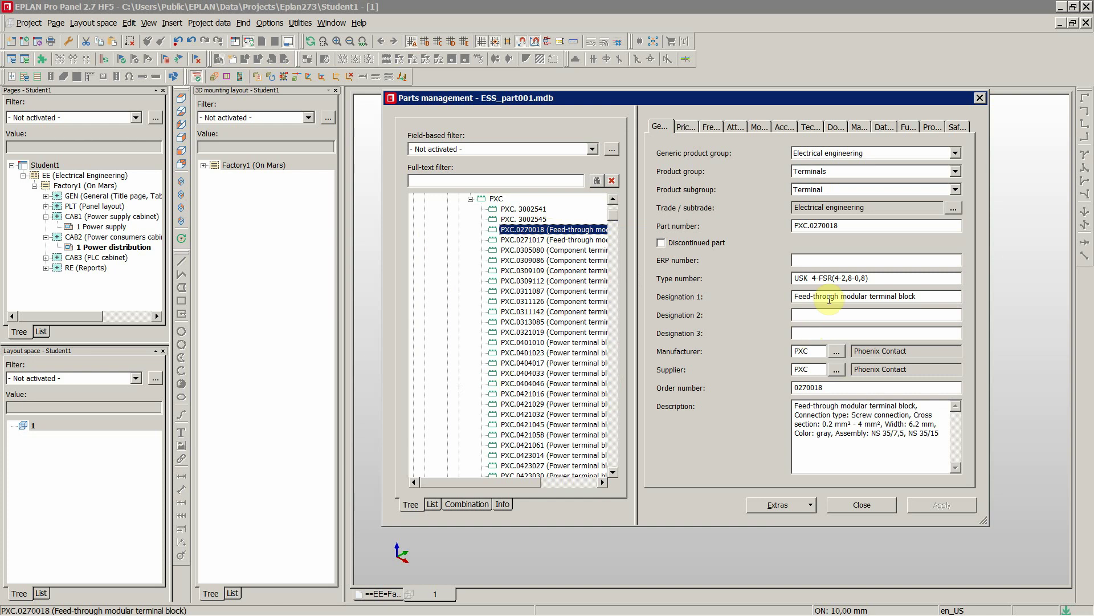
Copy 0270018 from the part number and paste it into Phoenix Contact's EPLAN P8 data manager in the browser.
{"action": "left_click", "coordinate": [823, 226]}
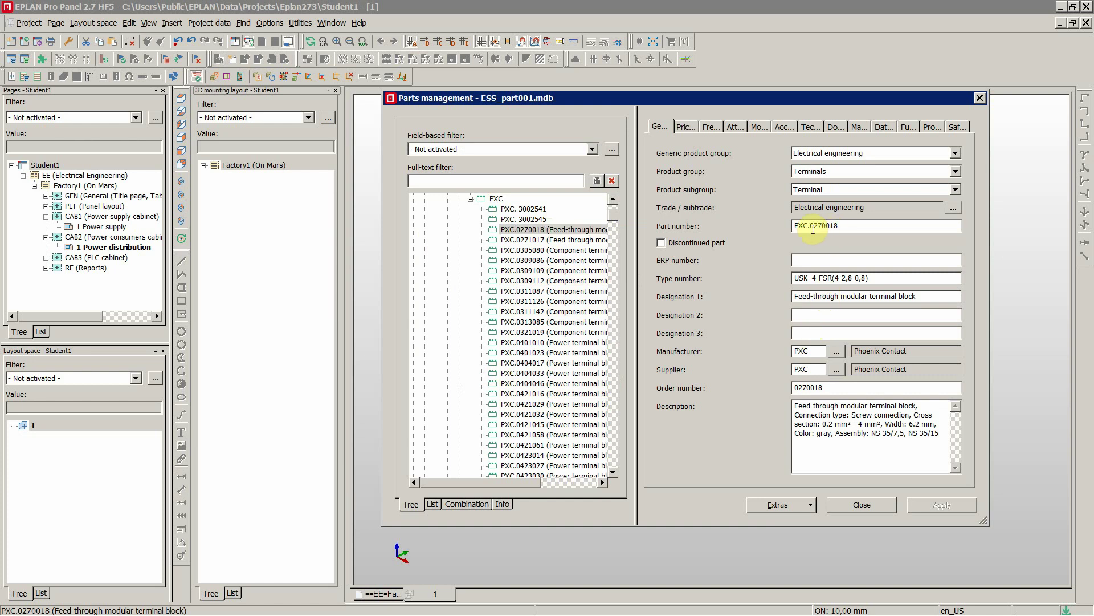
{"action": "left_click_drag", "start_coordinate": [824, 229], "coordinate": [867, 251]}
{"action": "key", "text": "ctrl+c"}
{"action": "left_click", "coordinate": [78, 607]}
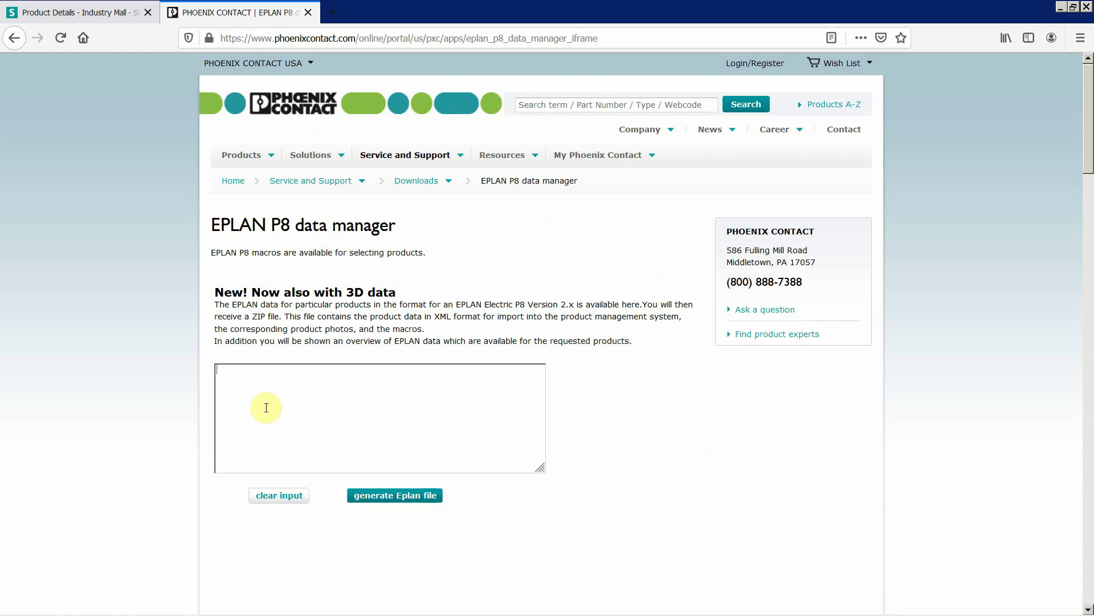
{"action": "key", "text": "ctrl+v"}
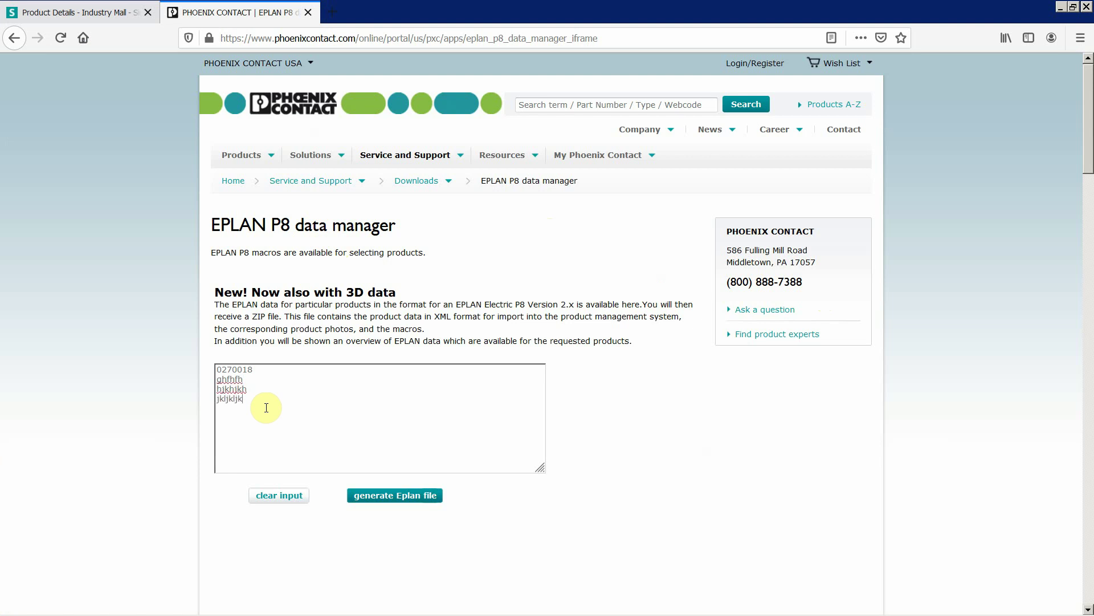
Delete the extra lines below 0270018 and generate the EPLAN file for that part.
{"action": "key", "text": "BackSpace"}
{"action": "key", "text": "BackSpace"}
{"action": "key", "text": "BackSpace"}
{"action": "key", "text": "BackSpace"}
{"action": "key", "text": "BackSpace"}
{"action": "key", "text": "BackSpace"}
{"action": "key", "text": "BackSpace"}
{"action": "key", "text": "BackSpace"}
{"action": "key", "text": "BackSpace"}
{"action": "key", "text": "BackSpace"}
{"action": "key", "text": "BackSpace"}
{"action": "key", "text": "BackSpace"}
{"action": "key", "text": "BackSpace"}
{"action": "key", "text": "BackSpace"}
{"action": "left_click", "coordinate": [379, 497]}
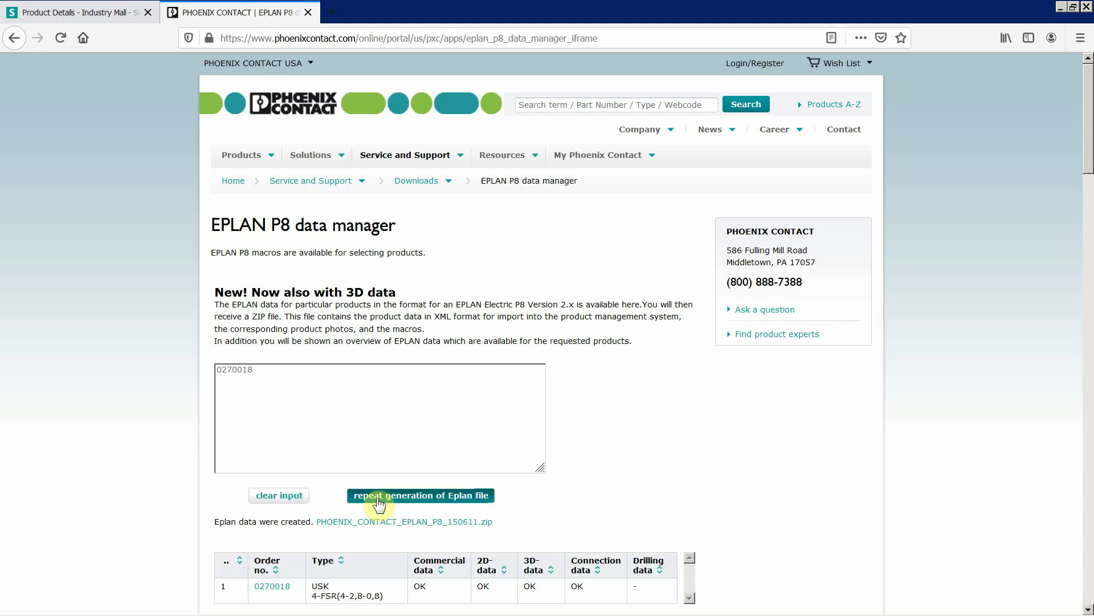
Download the generated archive PHOENIX_CONTACT_EPLAN_P8_150611.zip and save it.
{"action": "scroll", "coordinate": [430, 484], "scroll_direction": "down", "scroll_amount": 4}
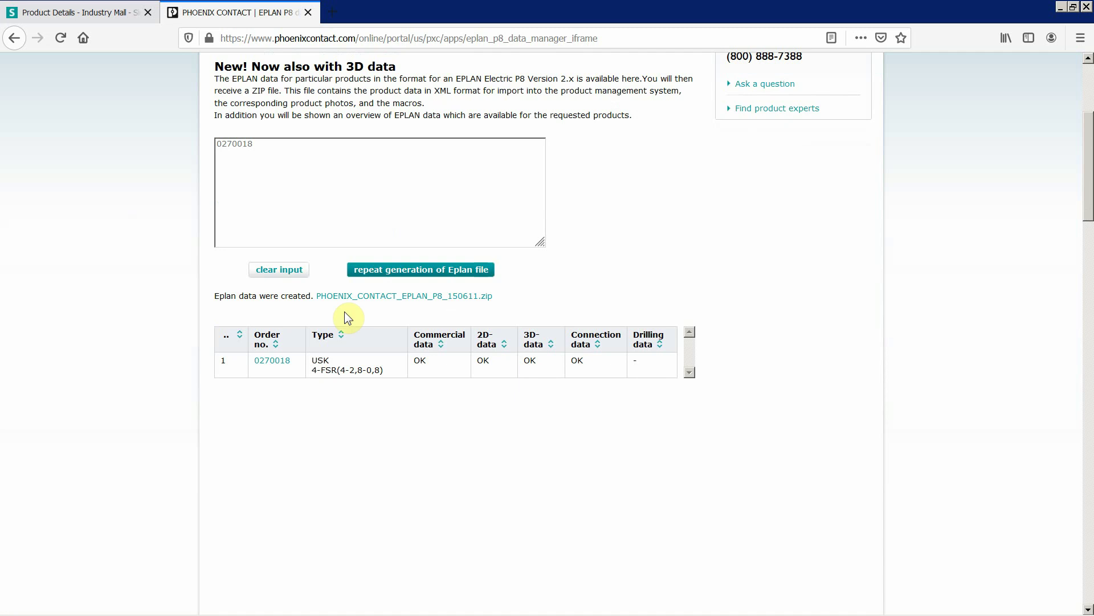
{"action": "left_click", "coordinate": [420, 295]}
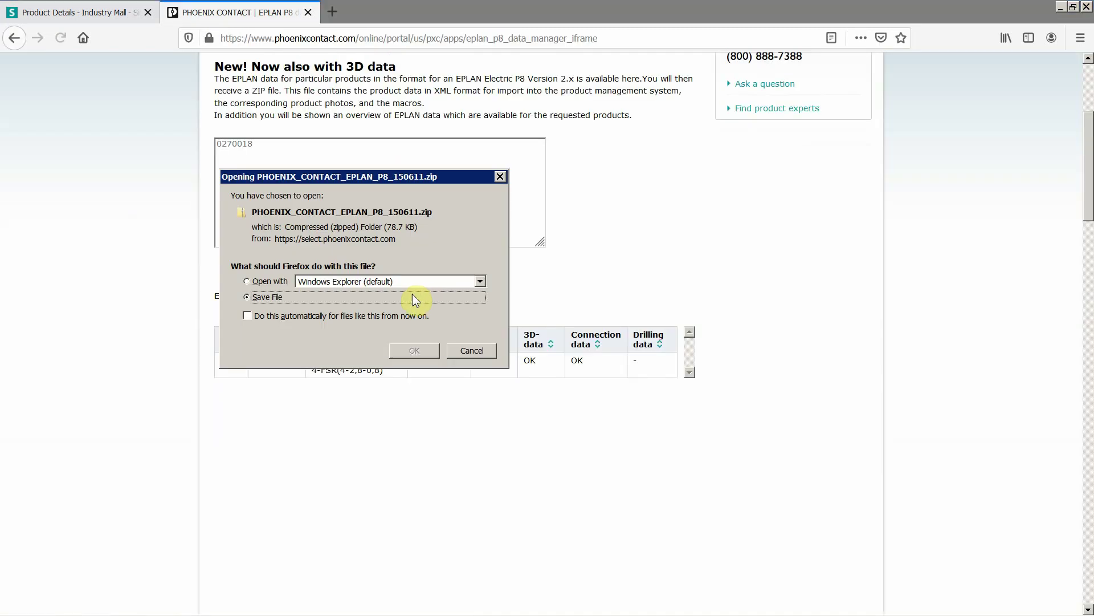
{"action": "left_click", "coordinate": [411, 350]}
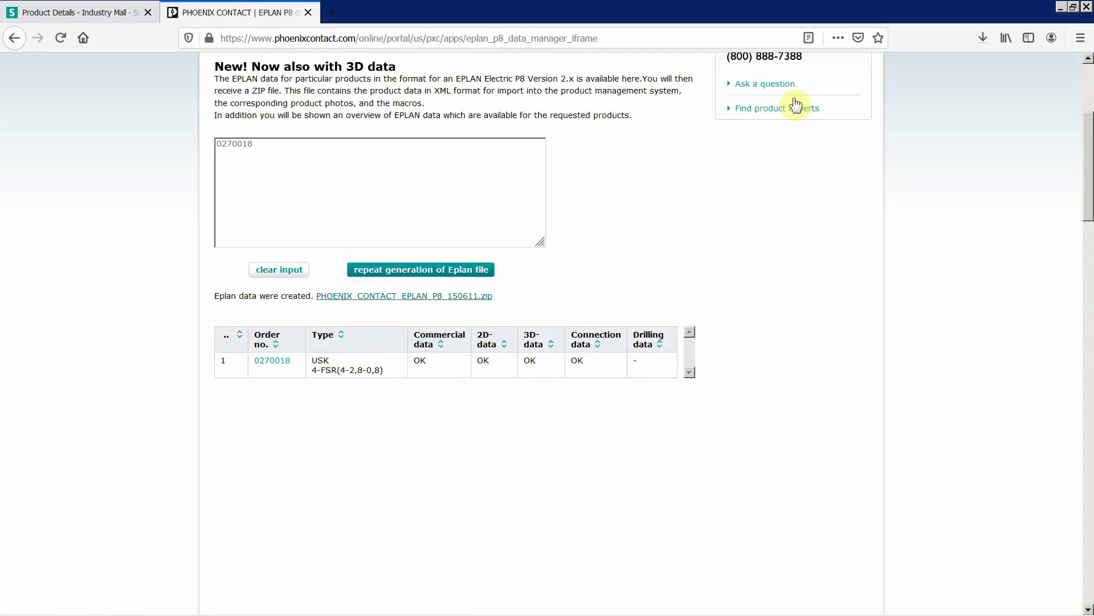
Show the downloaded archive in the Downloads folder and open PHOENIX_CONTACT_EPLAN_P8_150611.zip.
{"action": "right_click", "coordinate": [983, 41]}
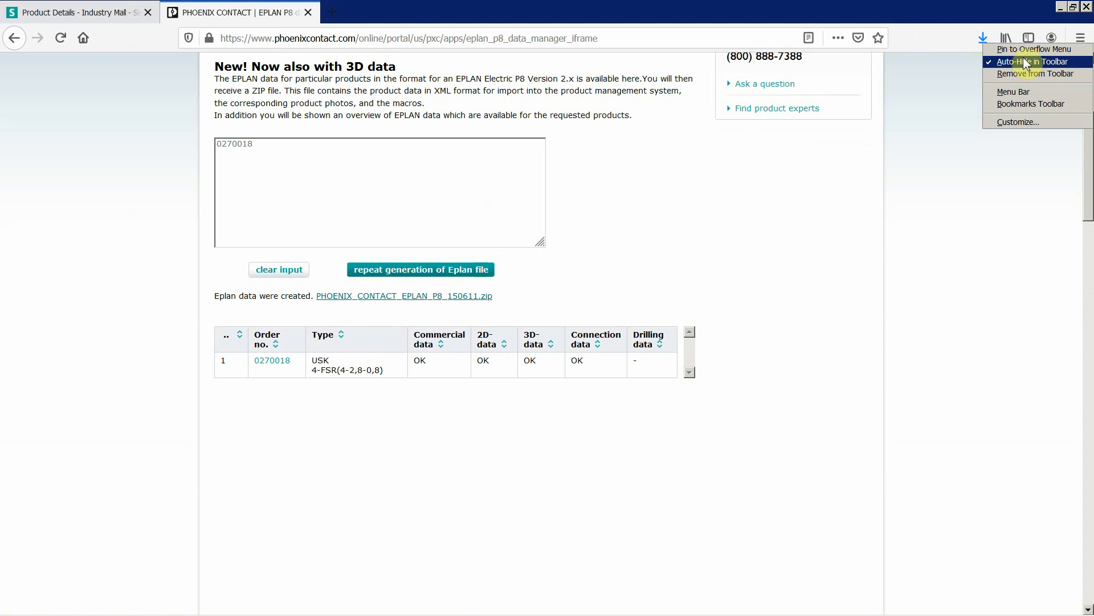
{"action": "left_click", "coordinate": [985, 41]}
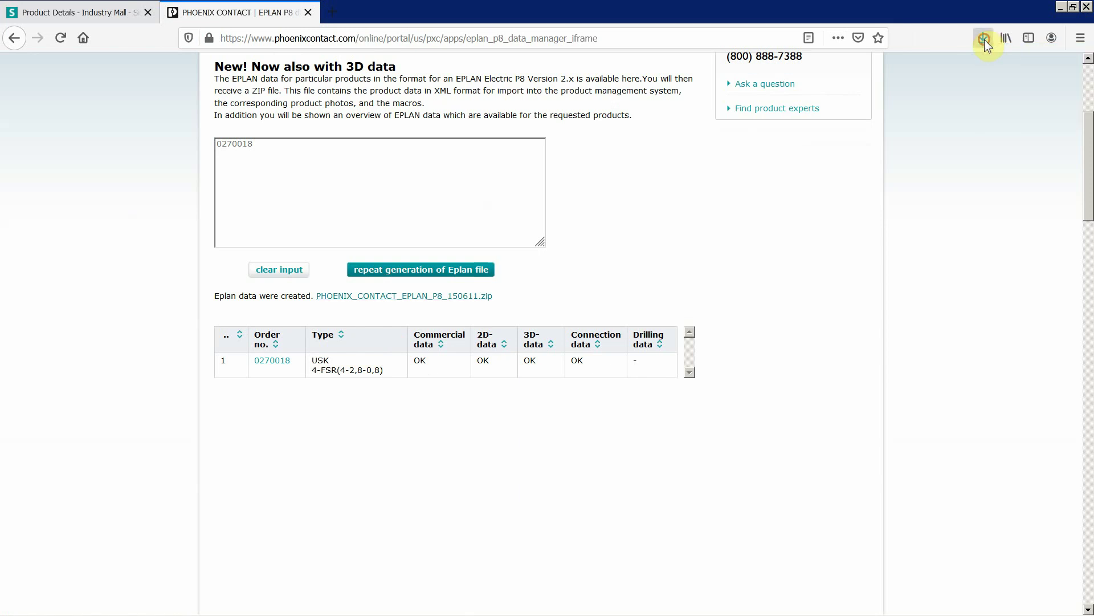
{"action": "right_click", "coordinate": [795, 84]}
{"action": "left_click", "coordinate": [810, 93]}
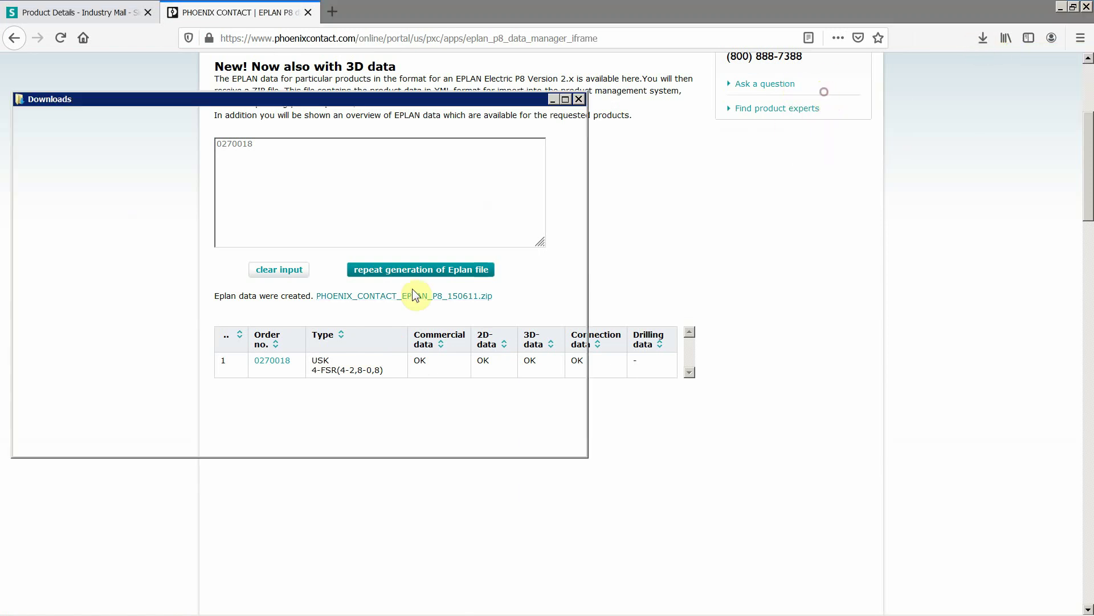
{"action": "double_click", "coordinate": [222, 392]}
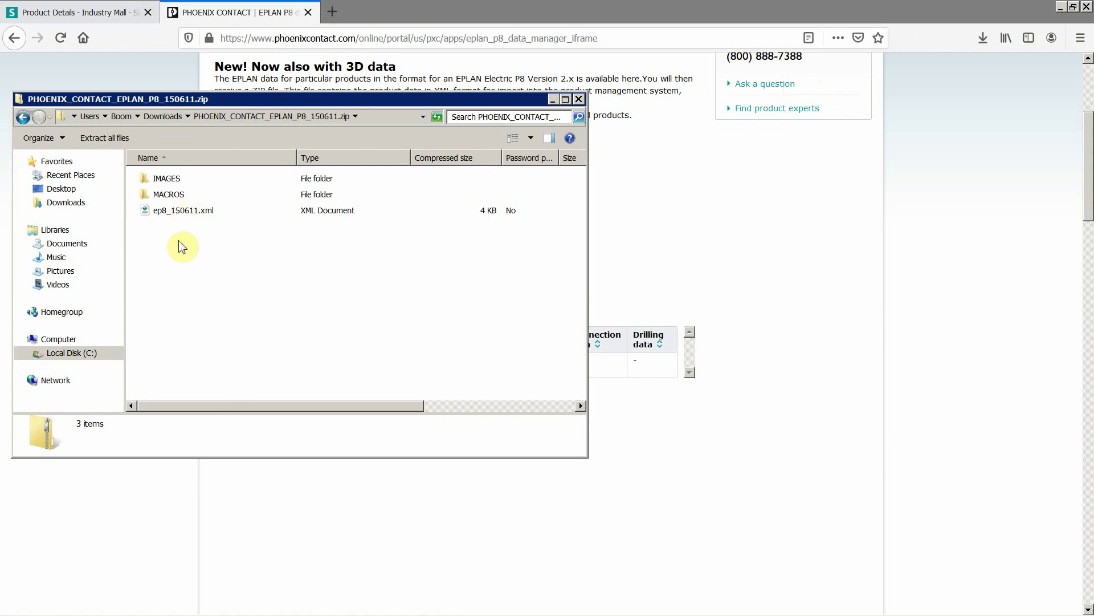
Examine the ep8_150611.xml file and the product image inside the archive's IMAGES folder, then return to the archive's root.
{"action": "left_click", "coordinate": [178, 212]}
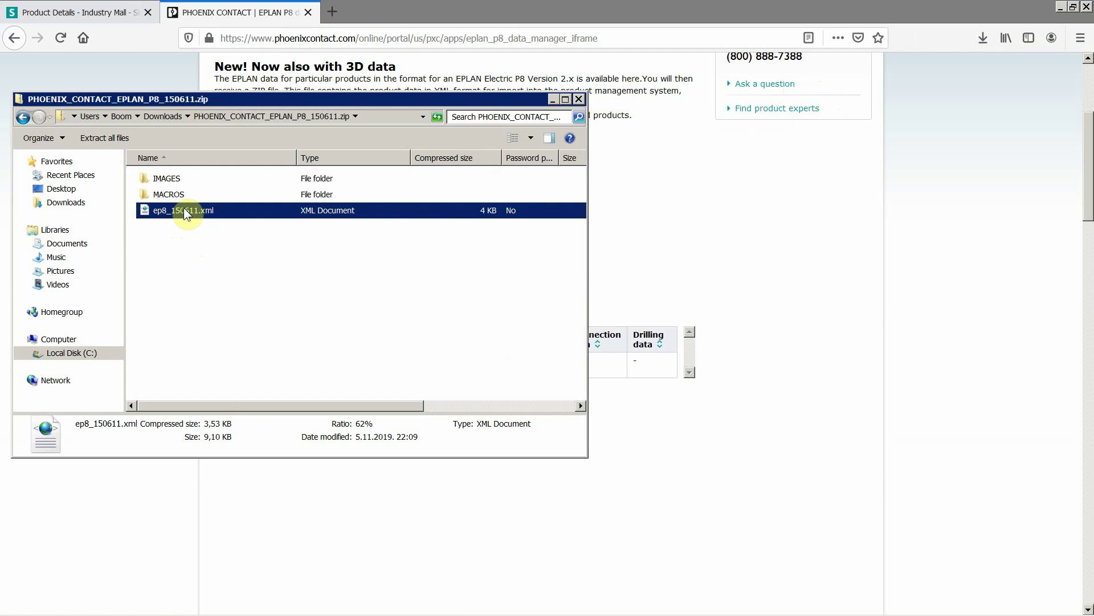
{"action": "double_click", "coordinate": [166, 178]}
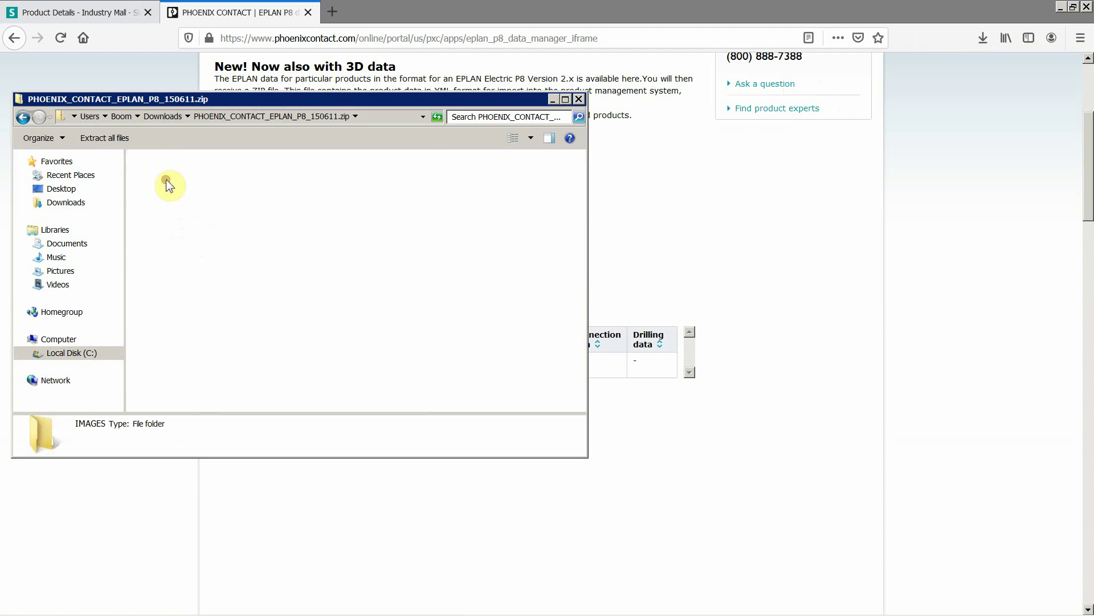
{"action": "double_click", "coordinate": [163, 179]}
{"action": "double_click", "coordinate": [166, 180]}
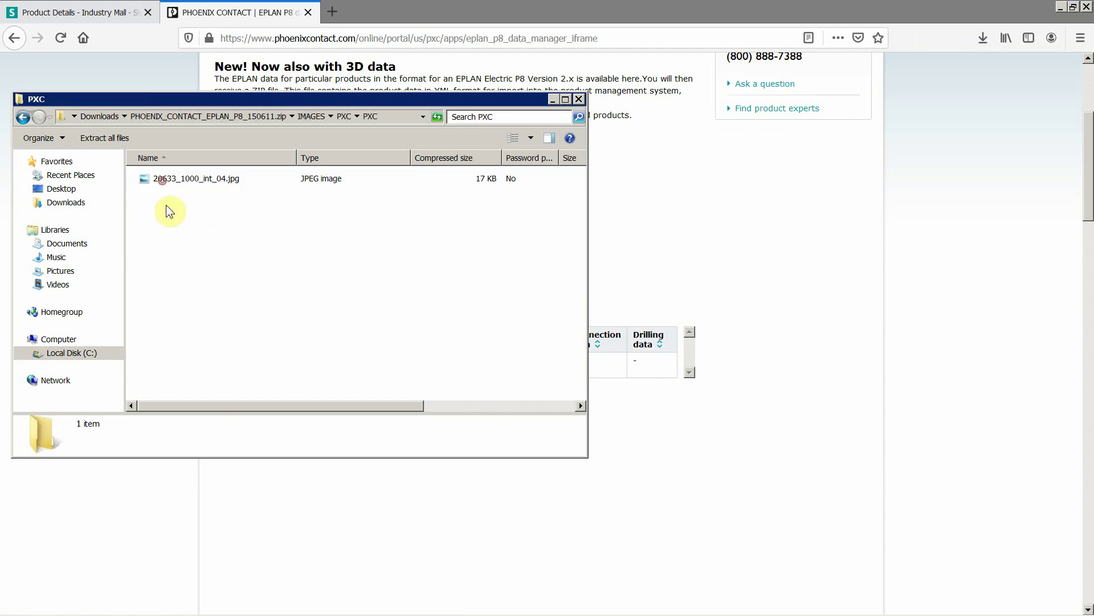
{"action": "left_click", "coordinate": [199, 183]}
{"action": "left_click", "coordinate": [187, 239]}
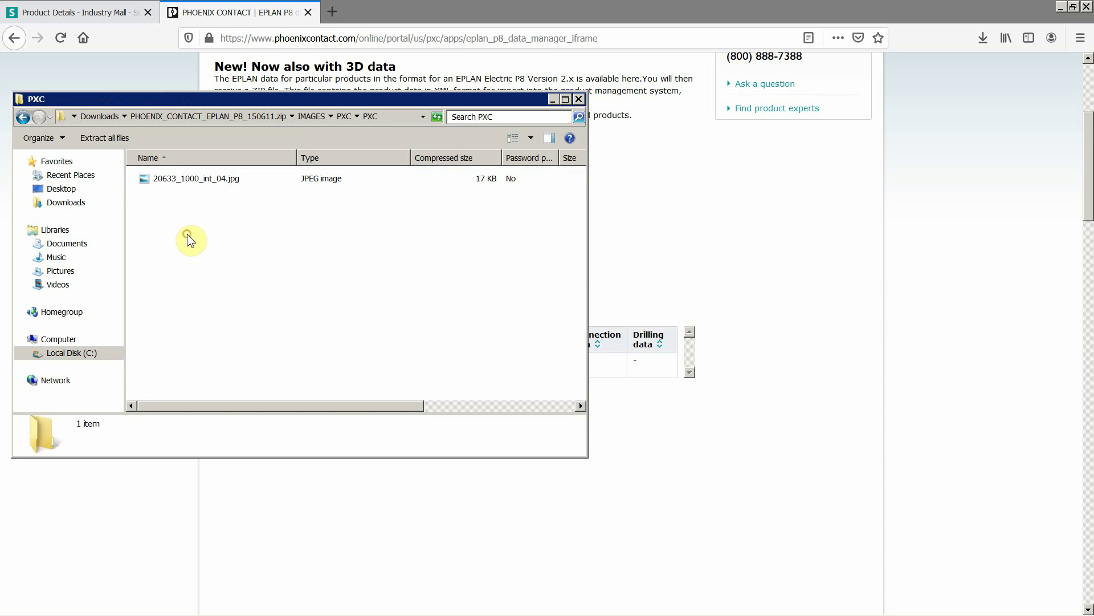
{"action": "left_click", "coordinate": [23, 117]}
{"action": "left_click", "coordinate": [23, 117]}
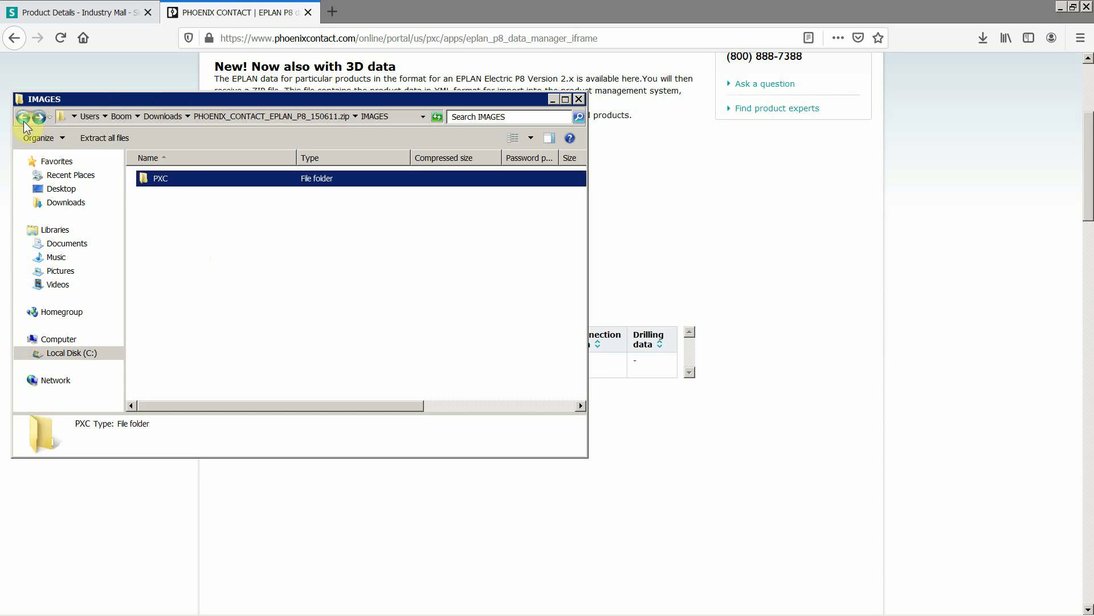
{"action": "left_click", "coordinate": [22, 117]}
{"action": "left_click", "coordinate": [181, 238]}
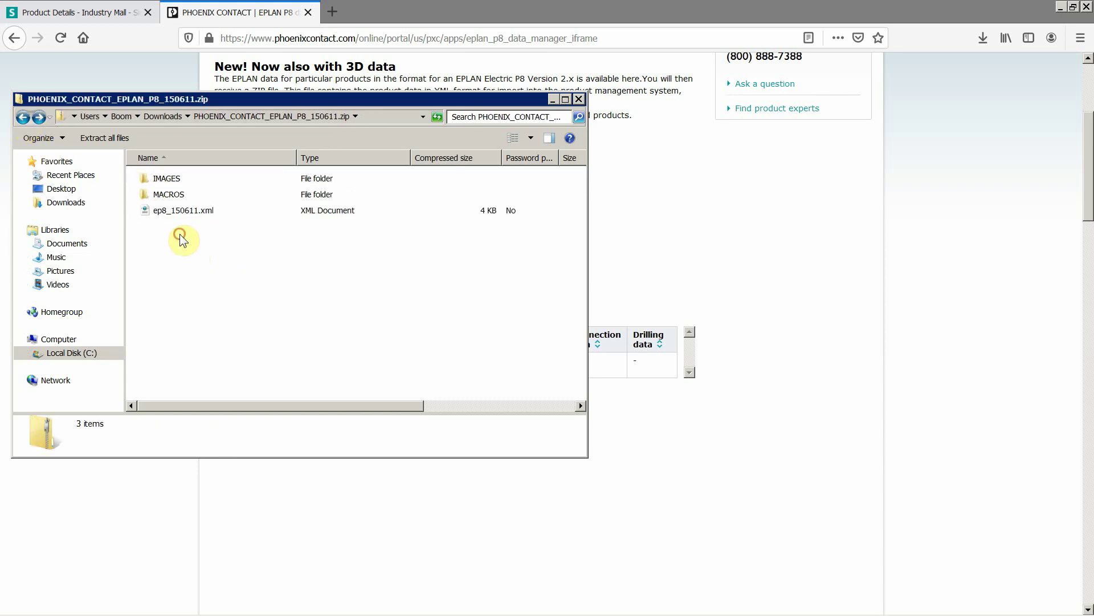
Examine the macro files 0270018.ema and 0270018_3D.ema in the archive's MACROS folder and switch back to EPLAN Pro Panel.
{"action": "double_click", "coordinate": [168, 194]}
{"action": "double_click", "coordinate": [160, 180]}
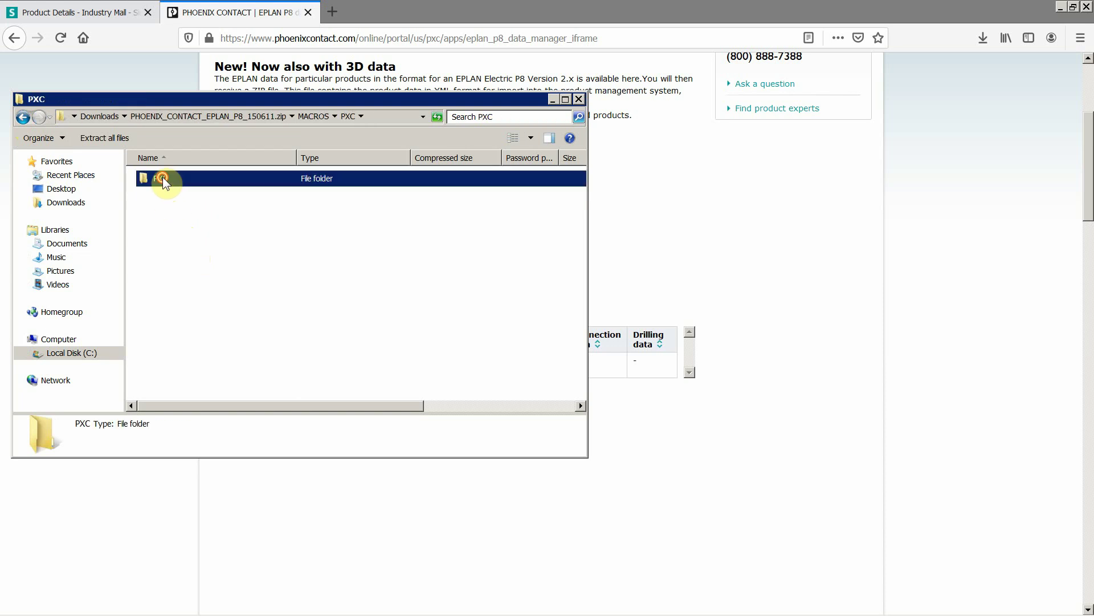
{"action": "double_click", "coordinate": [162, 180]}
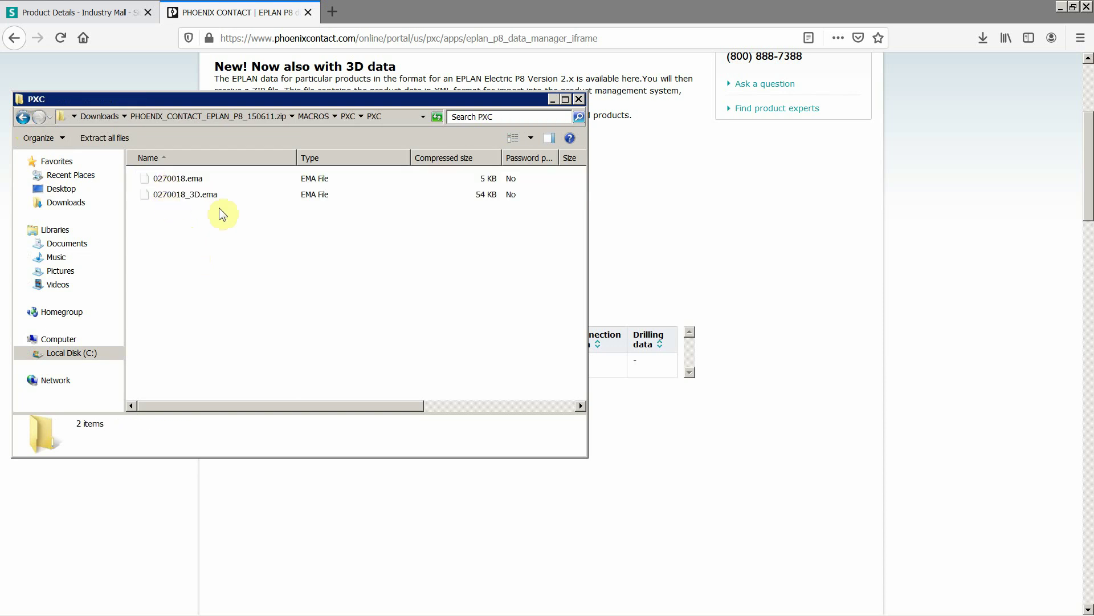
{"action": "left_click", "coordinate": [187, 180]}
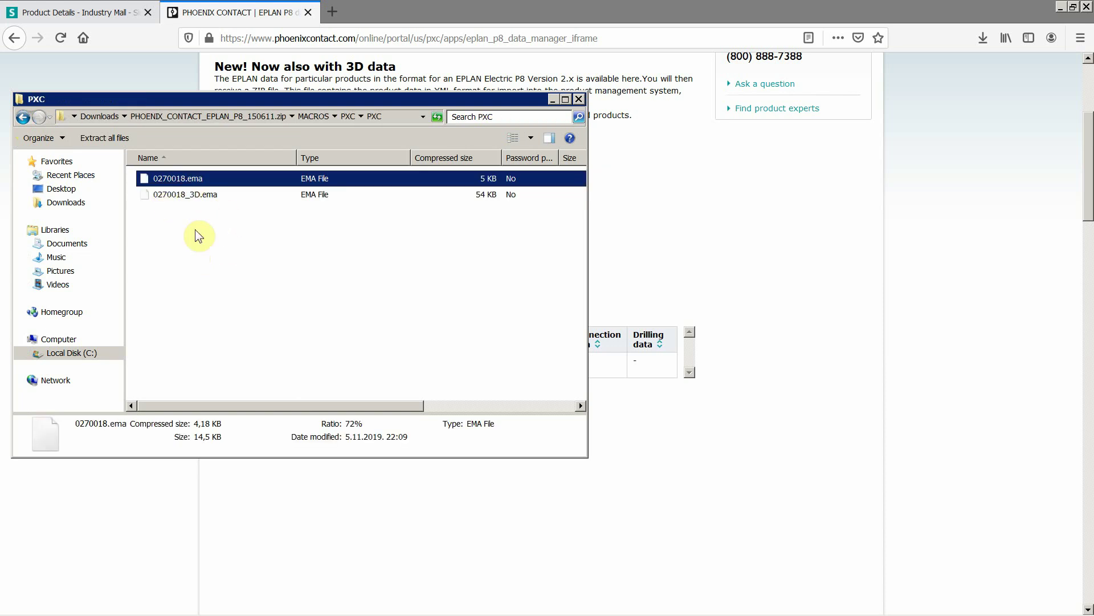
{"action": "left_click", "coordinate": [192, 195]}
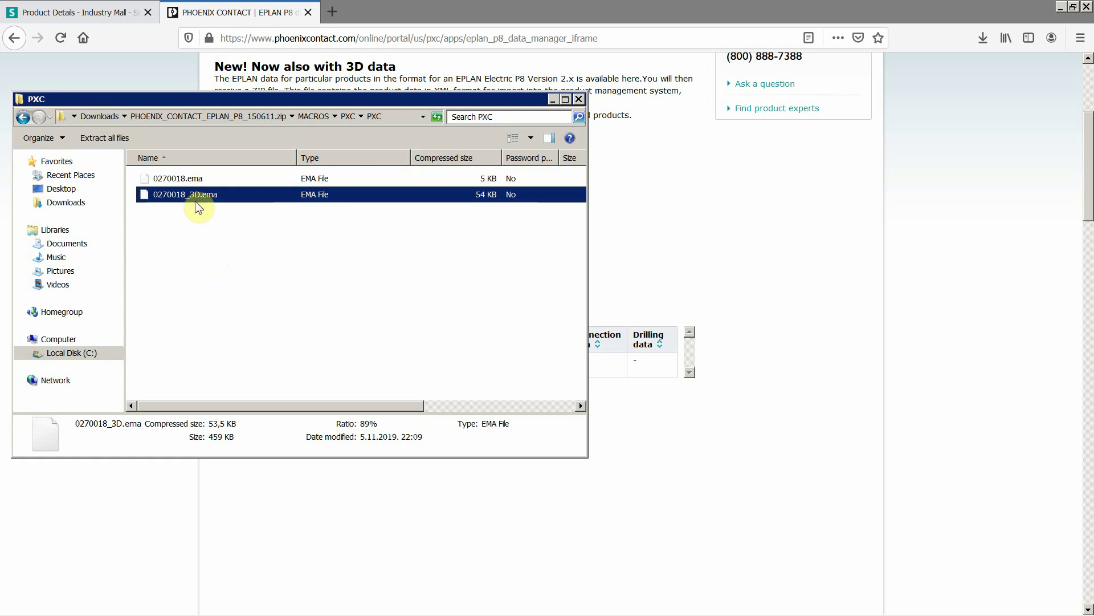
{"action": "left_click", "coordinate": [188, 232]}
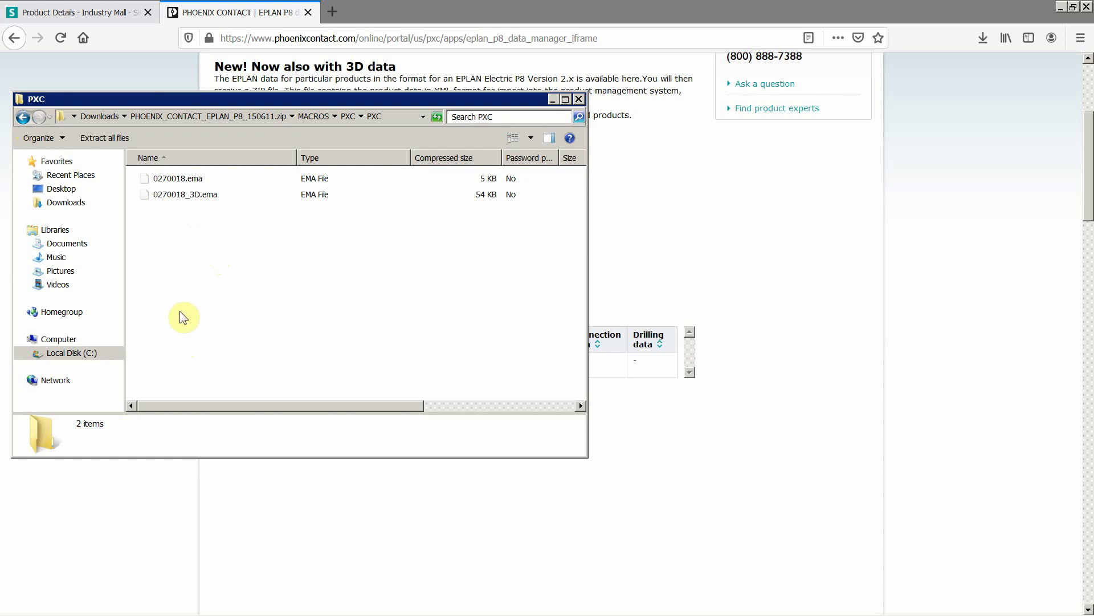
{"action": "mouse_move", "coordinate": [136, 614]}
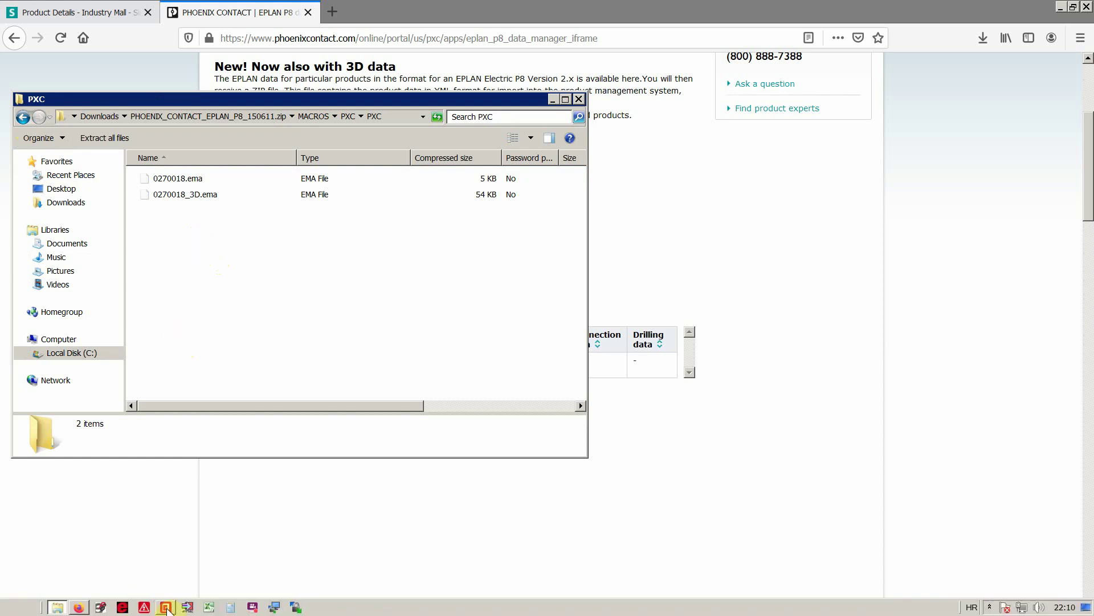
{"action": "left_click", "coordinate": [165, 607]}
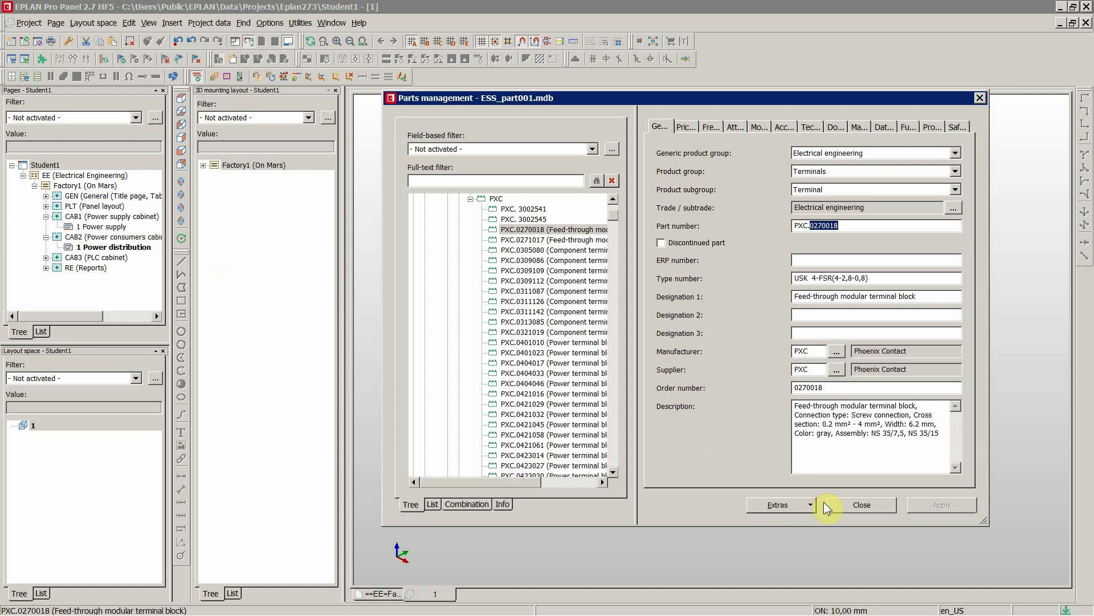
Close the parts management and place one Rittal TS bayed enclosure RIT.8886500 in layout space 1.
{"action": "left_click", "coordinate": [853, 505]}
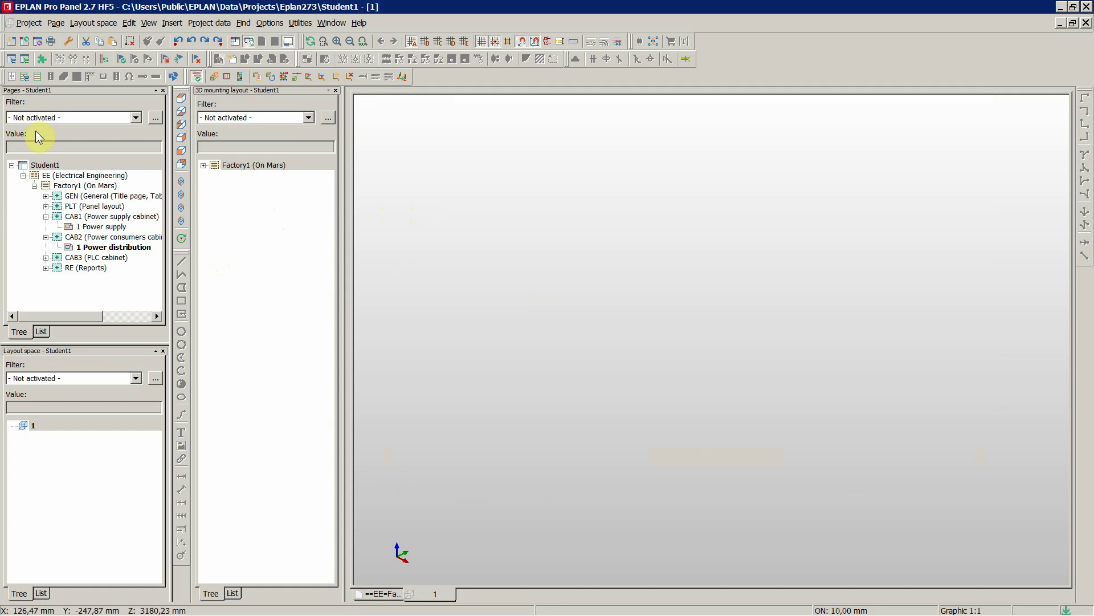
{"action": "left_click", "coordinate": [11, 77]}
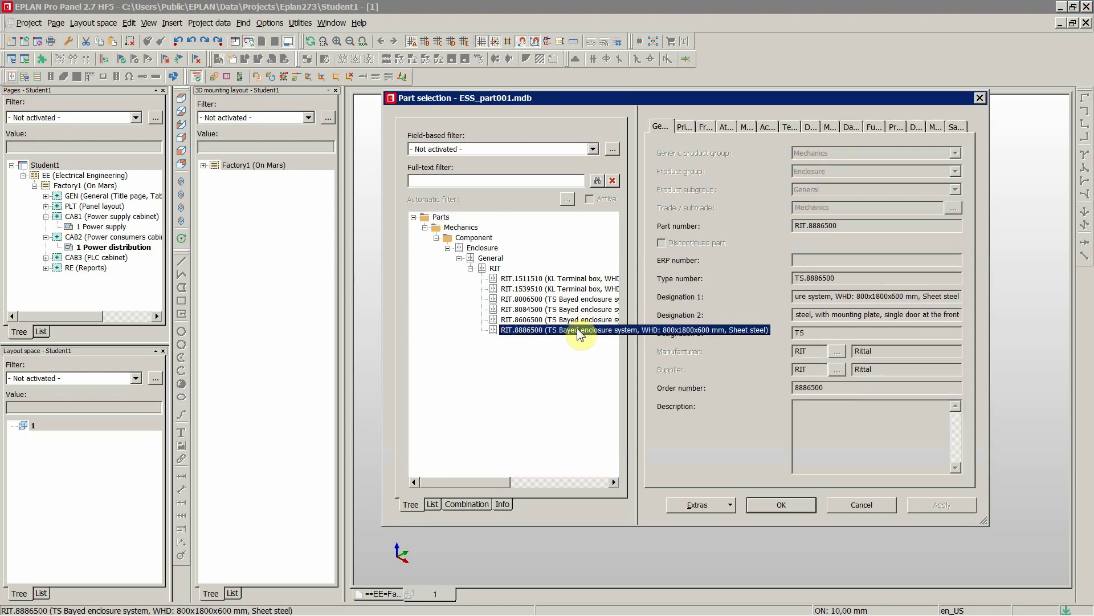
{"action": "left_click", "coordinate": [781, 504]}
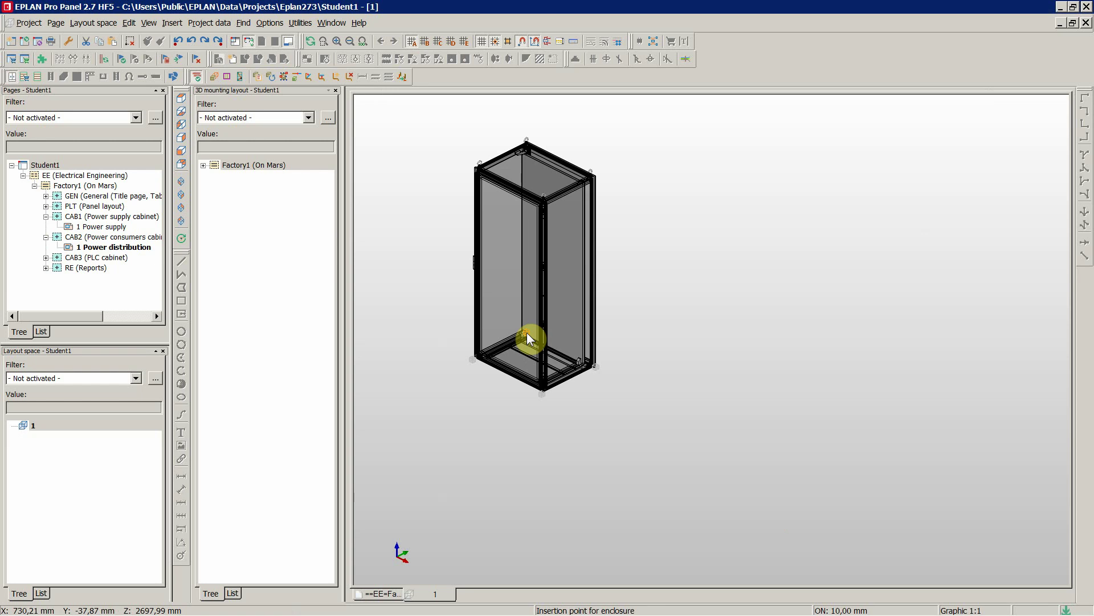
{"action": "left_click", "coordinate": [527, 333]}
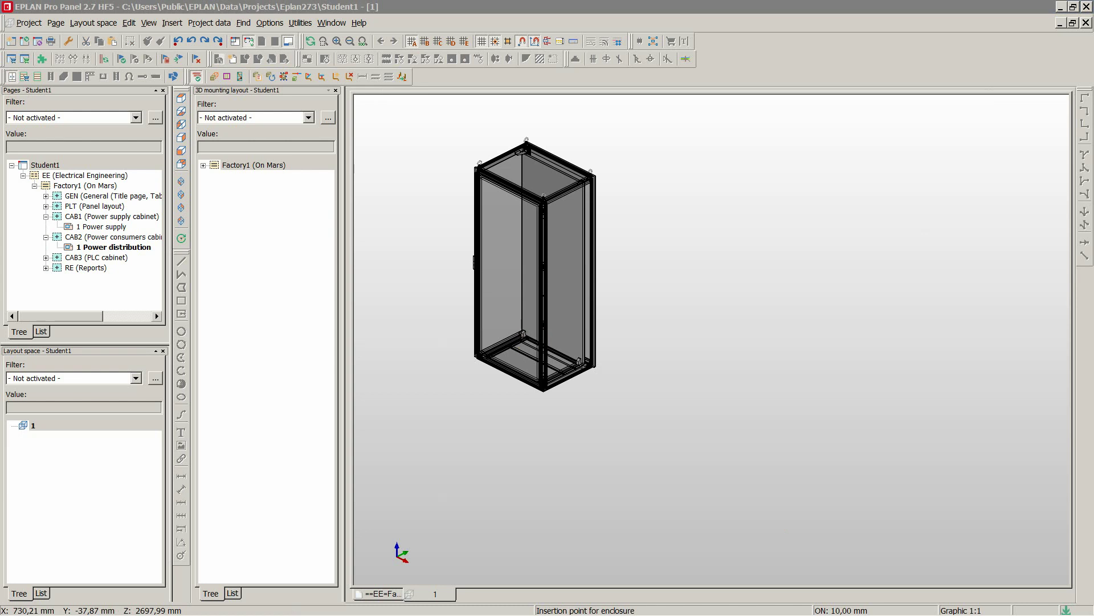
{"action": "left_click", "coordinate": [464, 567]}
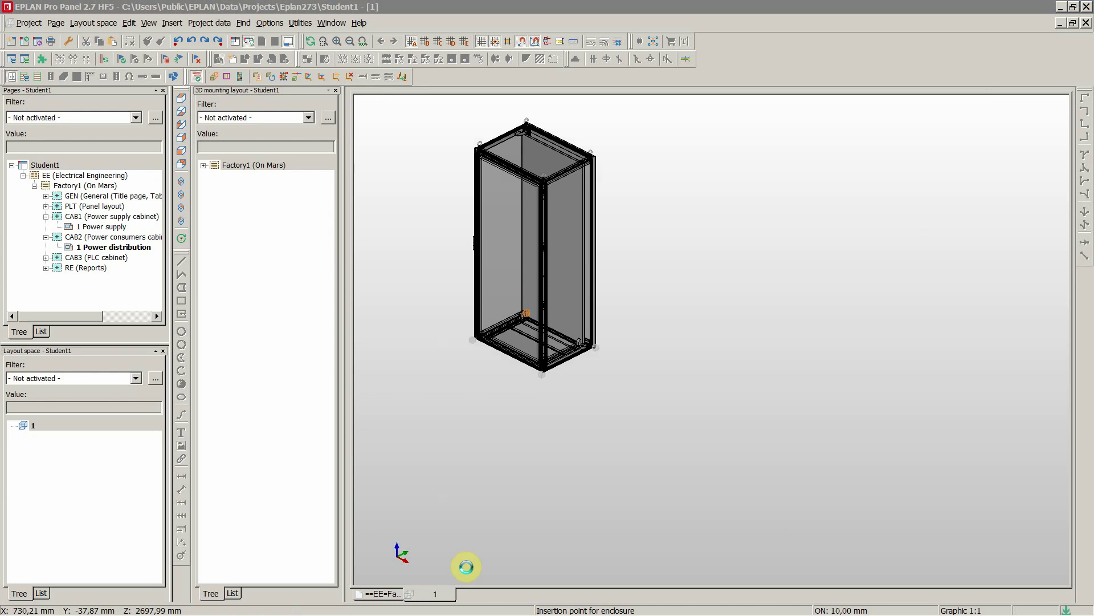
{"action": "scroll", "coordinate": [502, 501], "scroll_direction": "down", "scroll_amount": 3}
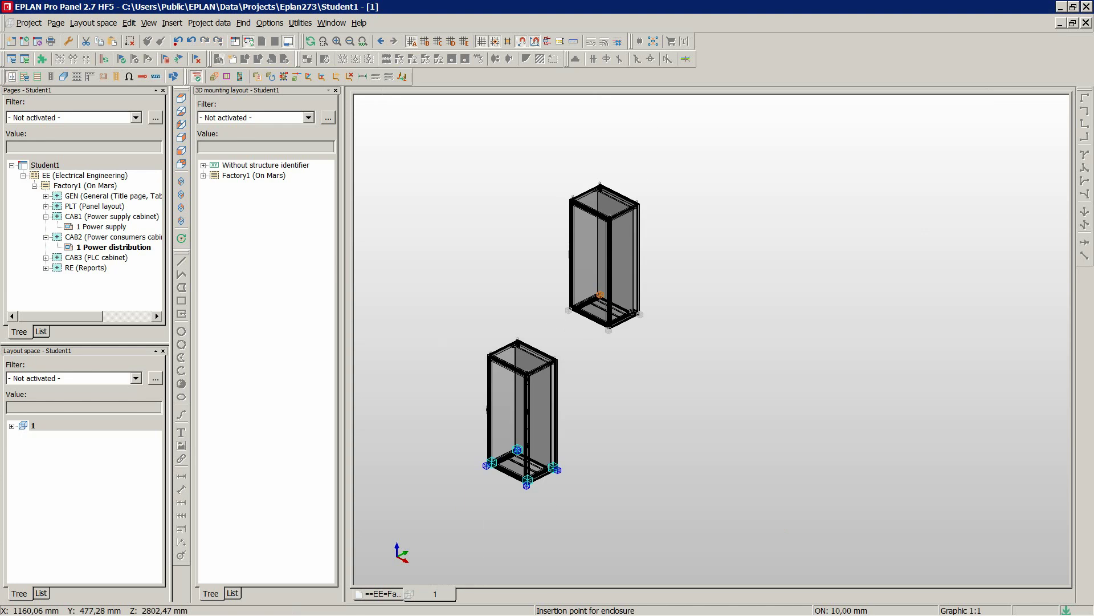
{"action": "scroll", "coordinate": [556, 450], "scroll_direction": "up", "scroll_amount": 3}
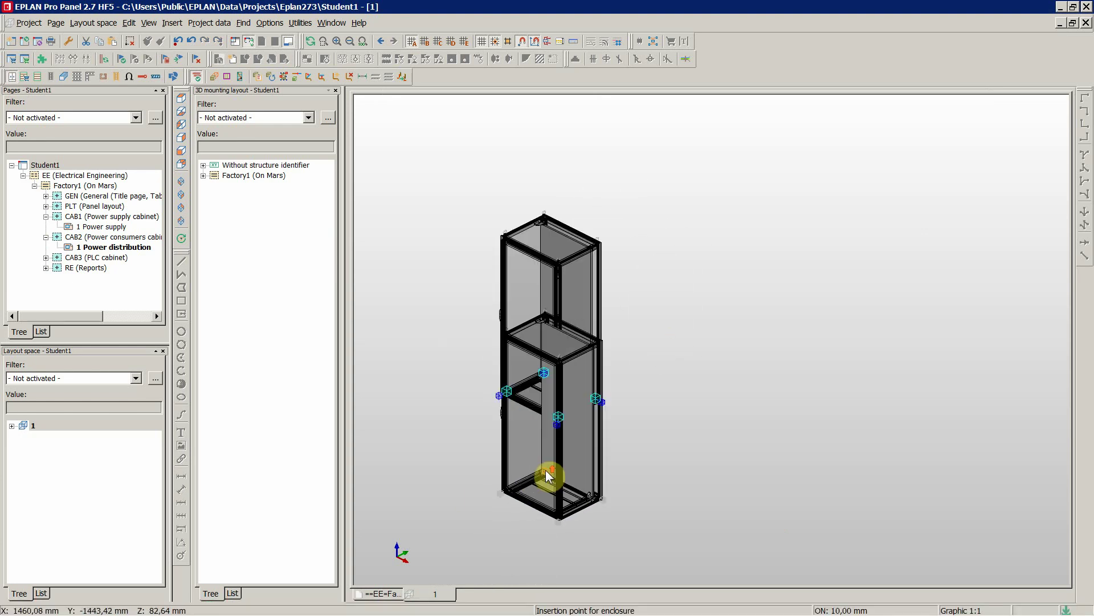
{"action": "key", "text": "Escape"}
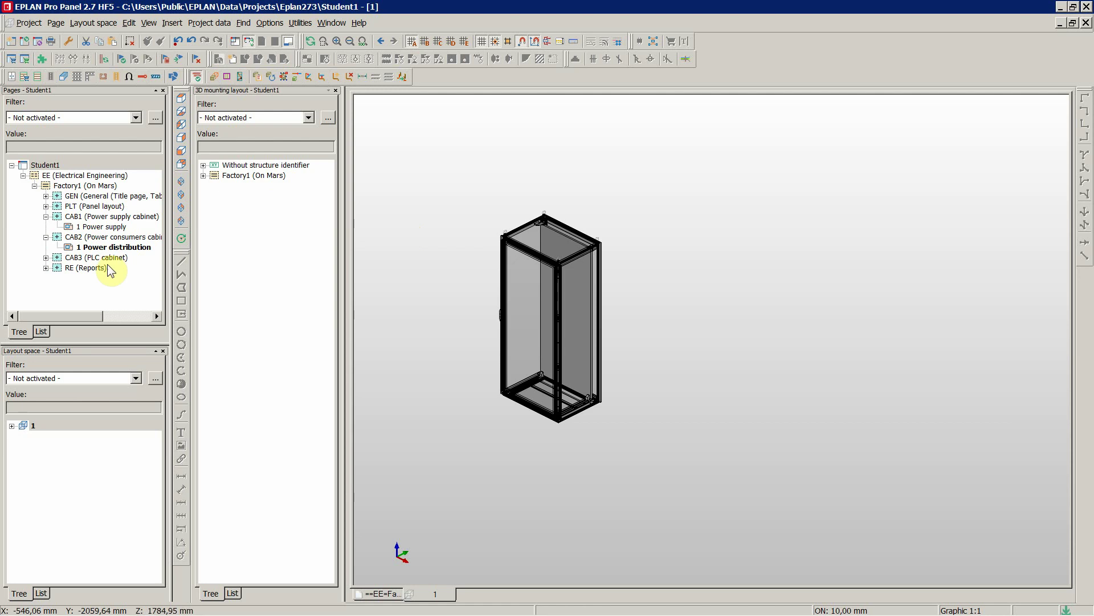
Open the schematic page 1 Power distribution of the CAB2 power consumers cabinet.
{"action": "left_click", "coordinate": [102, 248]}
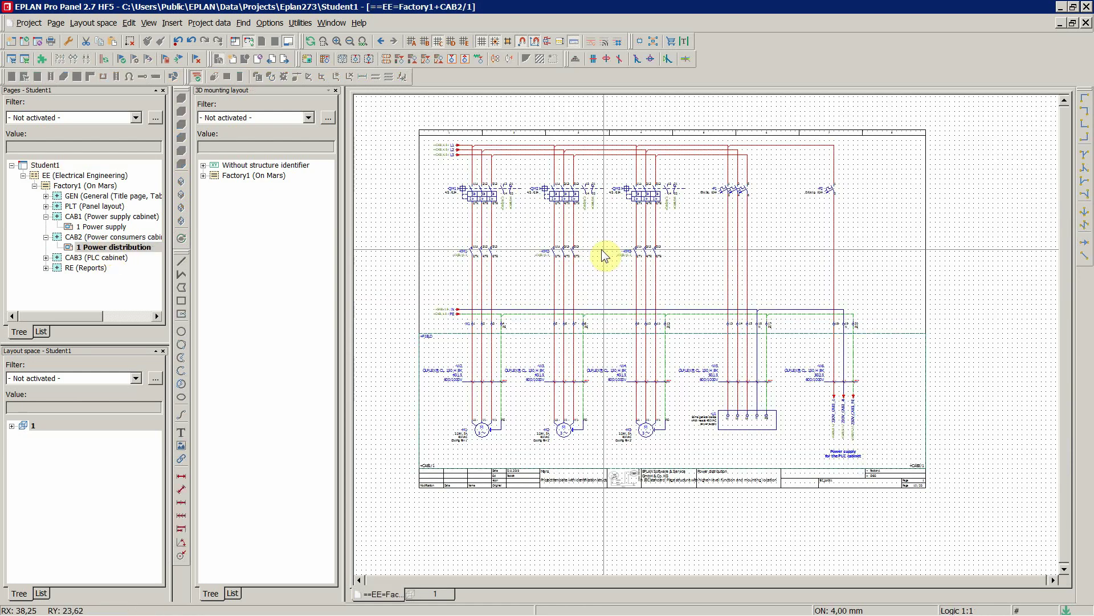